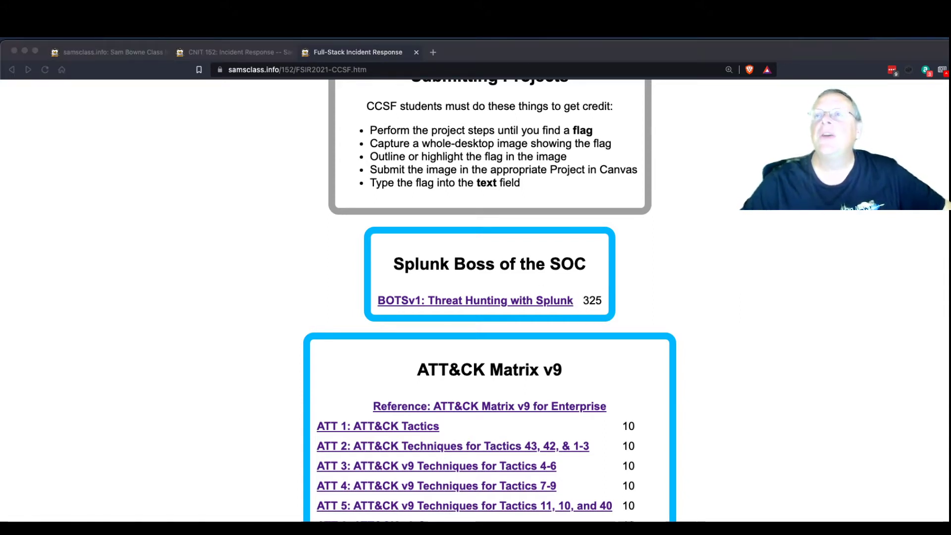
# - Open the "BOTSv1: Threat Hunting with Splunk" project page from the course's project list
pyautogui.click(657, 230)
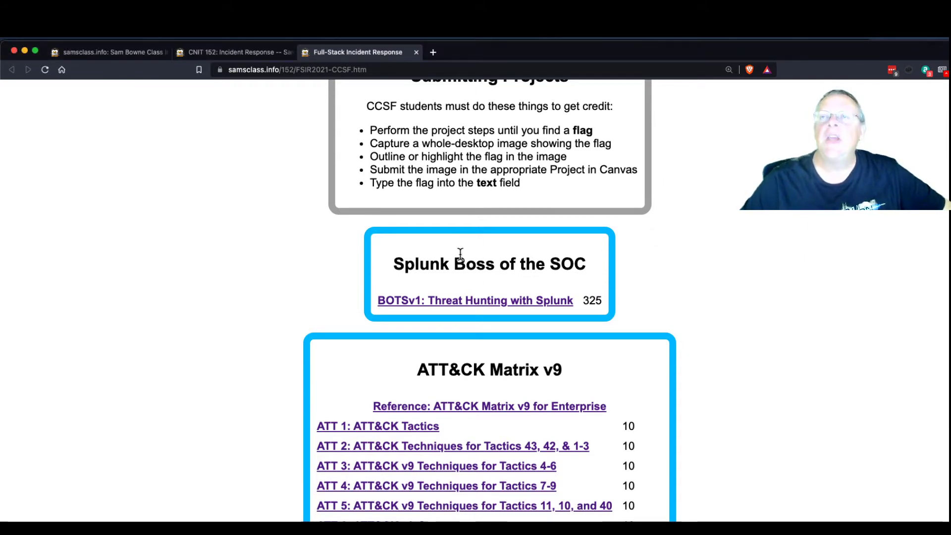
pyautogui.click(477, 301)
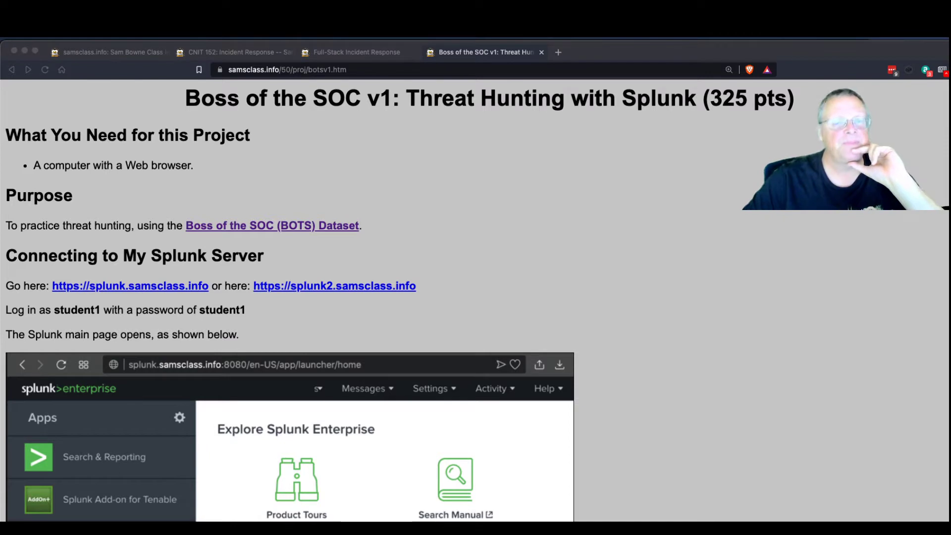
# - Switch to the Splunk server at splunk.samsclass.info, sign in with the prefilled student credentials and open the Search & Reporting app
pyautogui.moveTo(950, 102); pyautogui.dragTo(237, 53)
pyautogui.moveTo(793, 520); pyautogui.dragTo(950, 522)
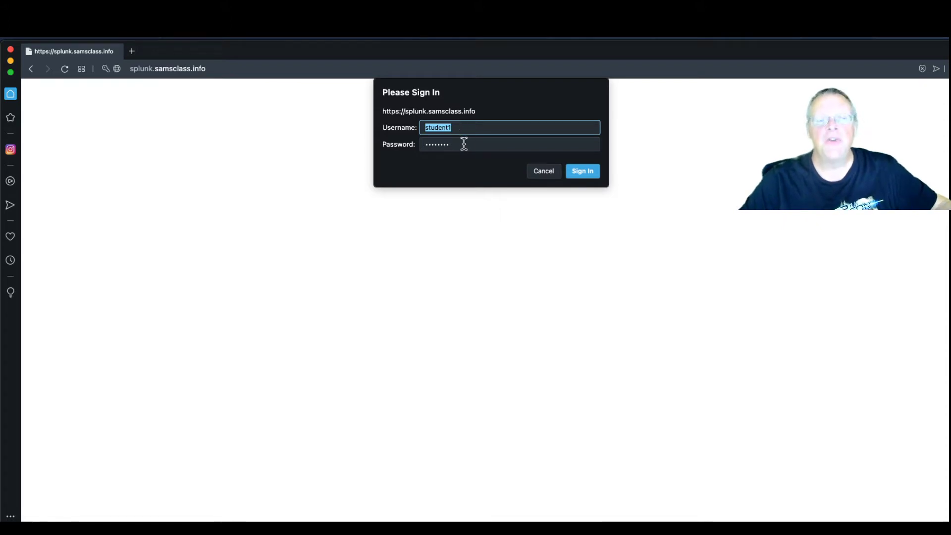
pyautogui.click(594, 172)
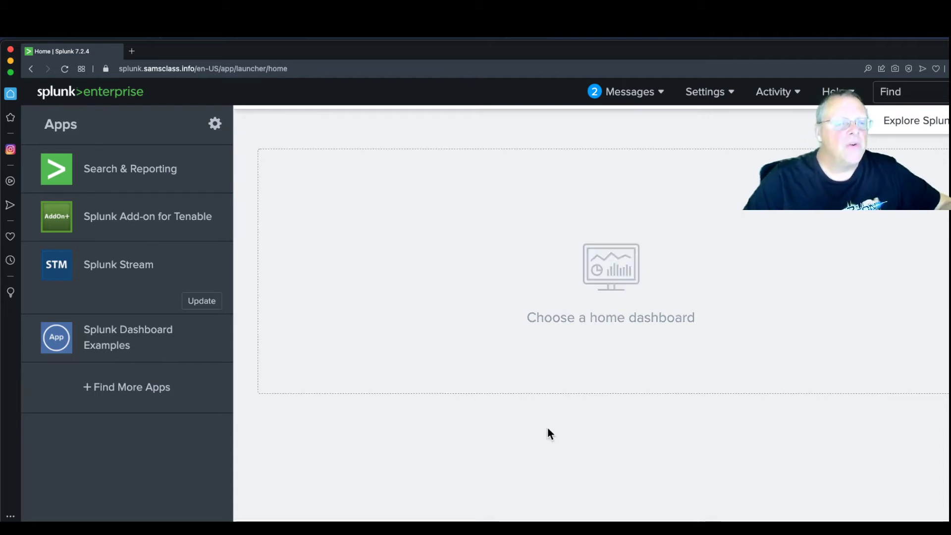
pyautogui.click(112, 171)
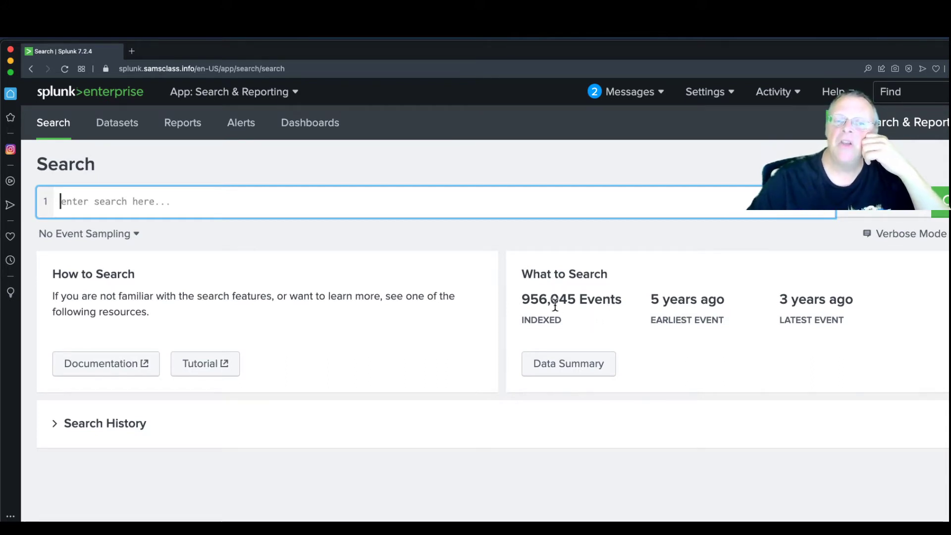
# - Examine the hosts, sources and sourcetypes of the indexed events in the Data Summary
pyautogui.click(573, 366)
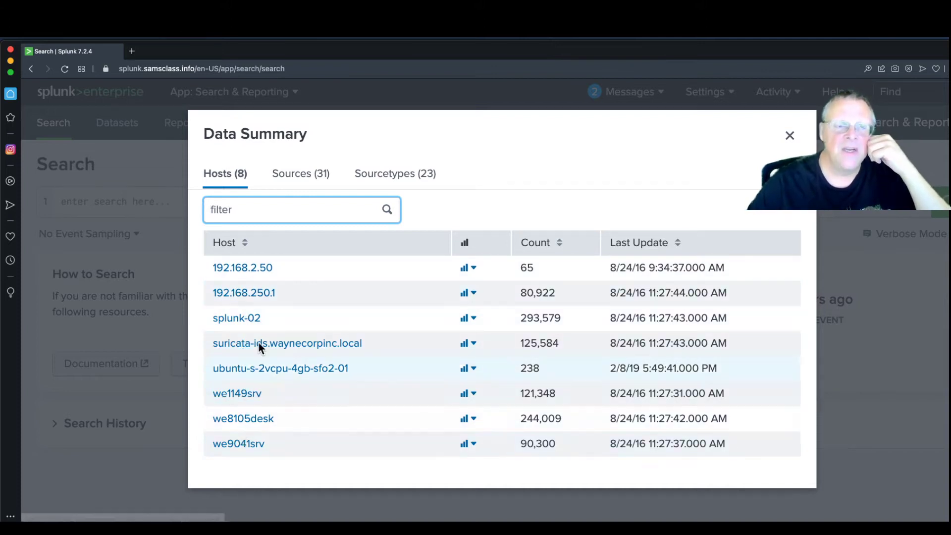
pyautogui.click(298, 180)
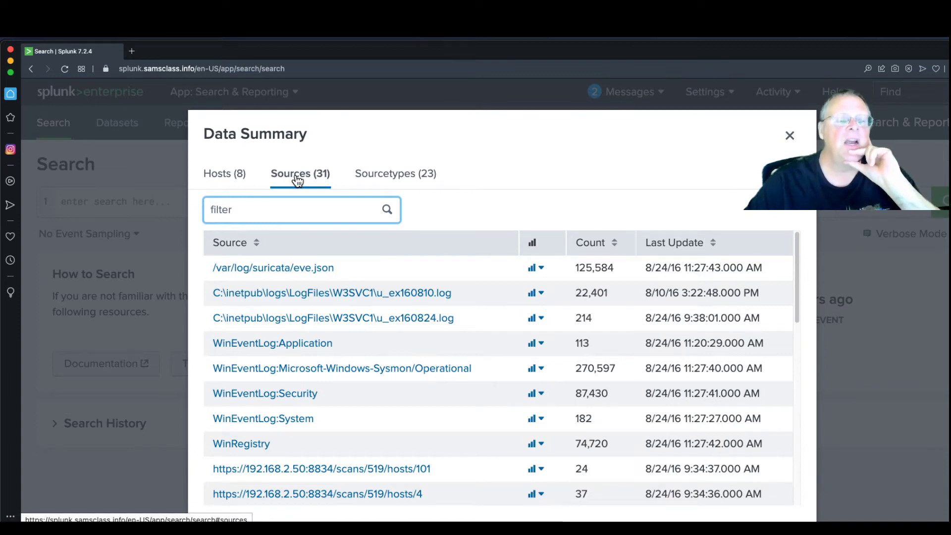
pyautogui.click(373, 181)
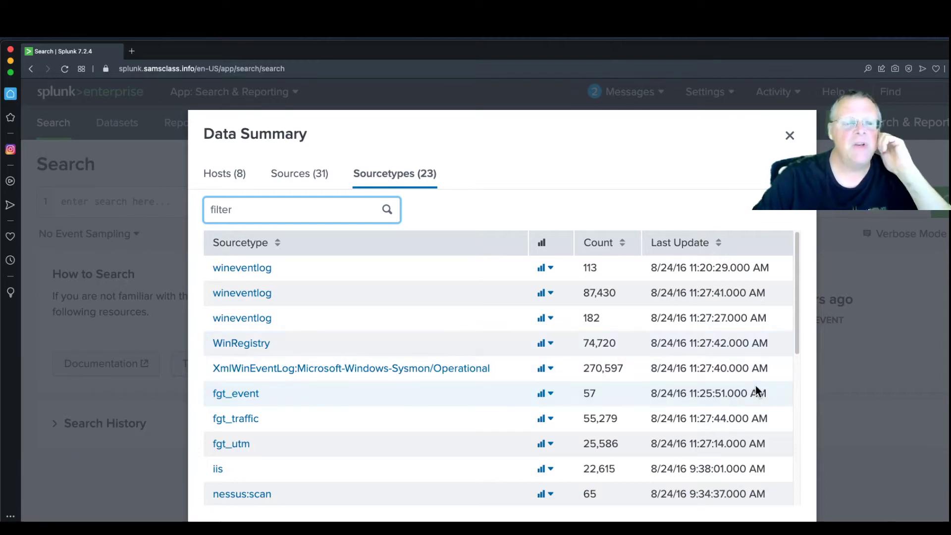
pyautogui.moveTo(798, 341); pyautogui.dragTo(792, 377)
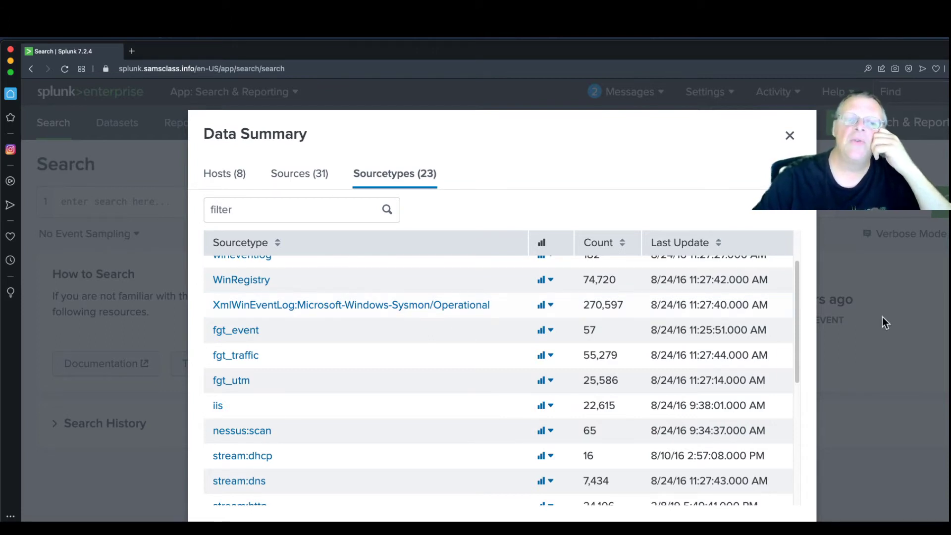
pyautogui.moveTo(797, 313); pyautogui.dragTo(792, 329)
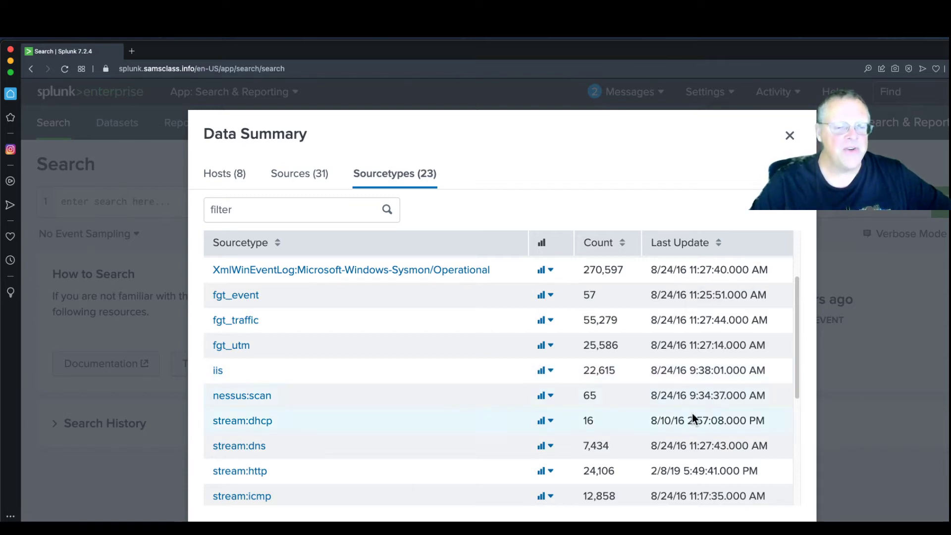
pyautogui.scroll(-1, 799, 363)
pyautogui.moveTo(799, 363); pyautogui.dragTo(797, 422)
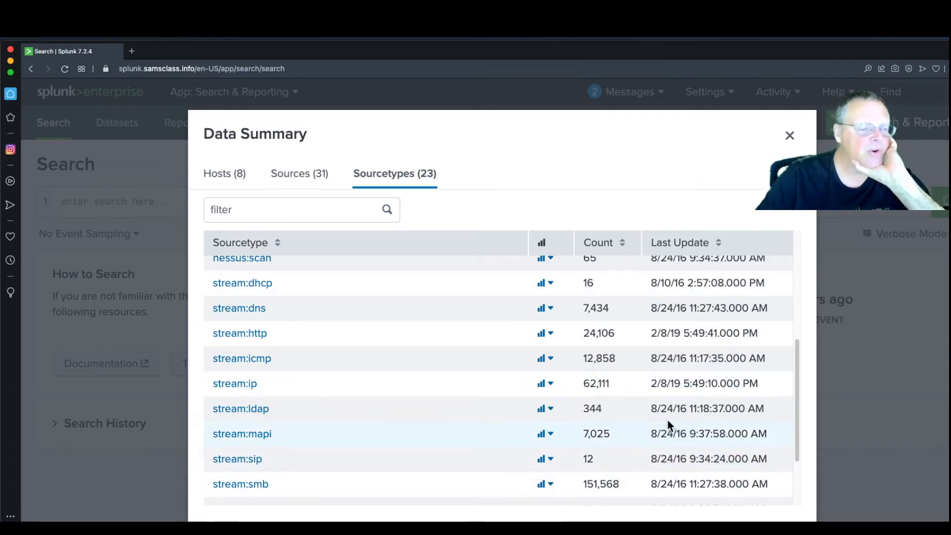
pyautogui.moveTo(799, 421); pyautogui.dragTo(793, 470)
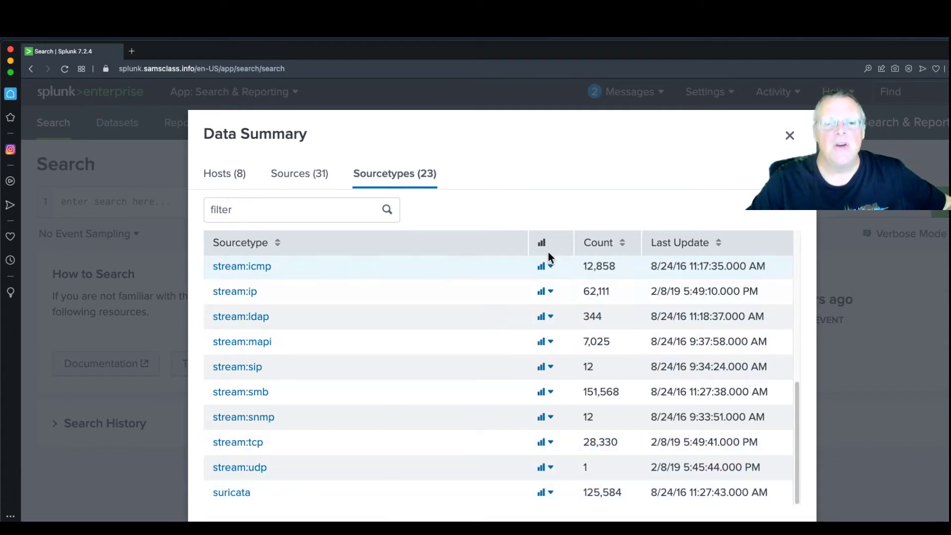
# - Search for events of sourcetype stream:http over All time with 1 : 100 event sampling
pyautogui.moveTo(796, 419); pyautogui.dragTo(802, 388)
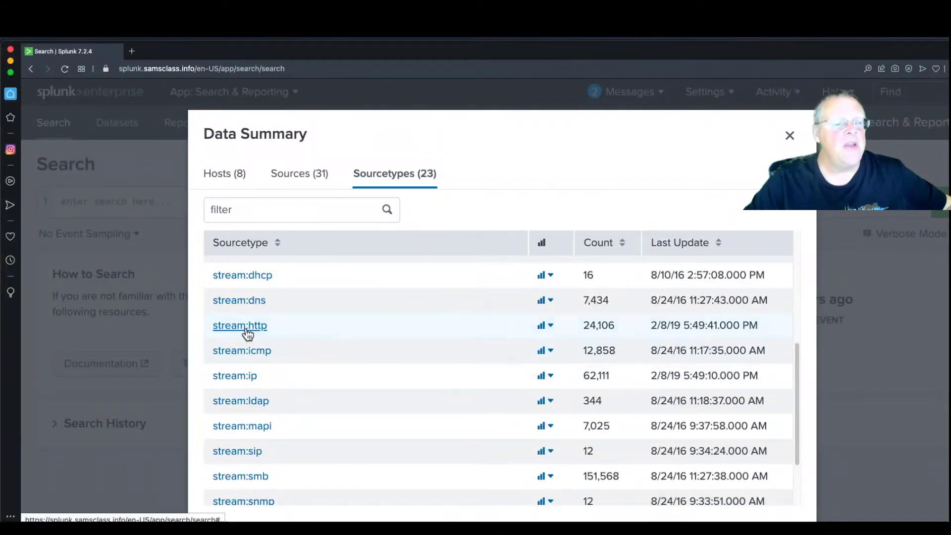
pyautogui.click(247, 327)
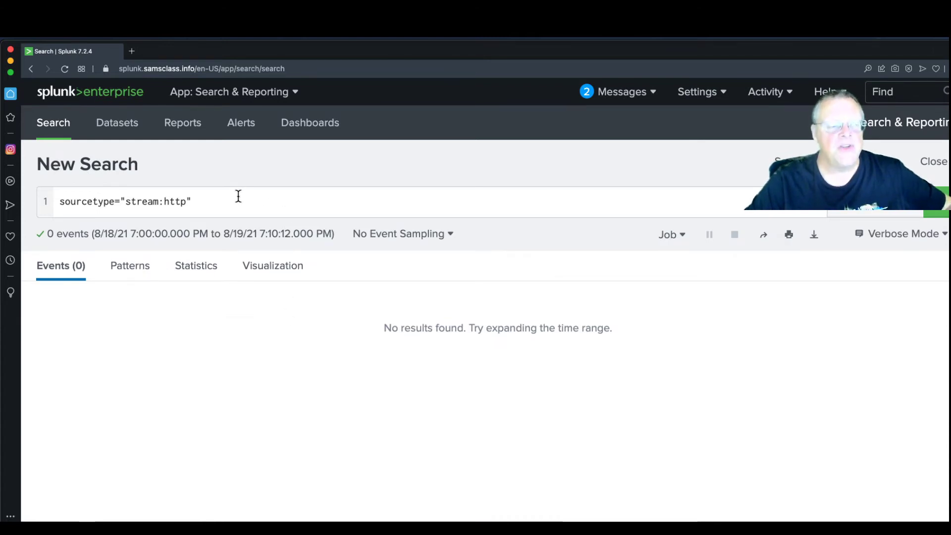
pyautogui.click(914, 208)
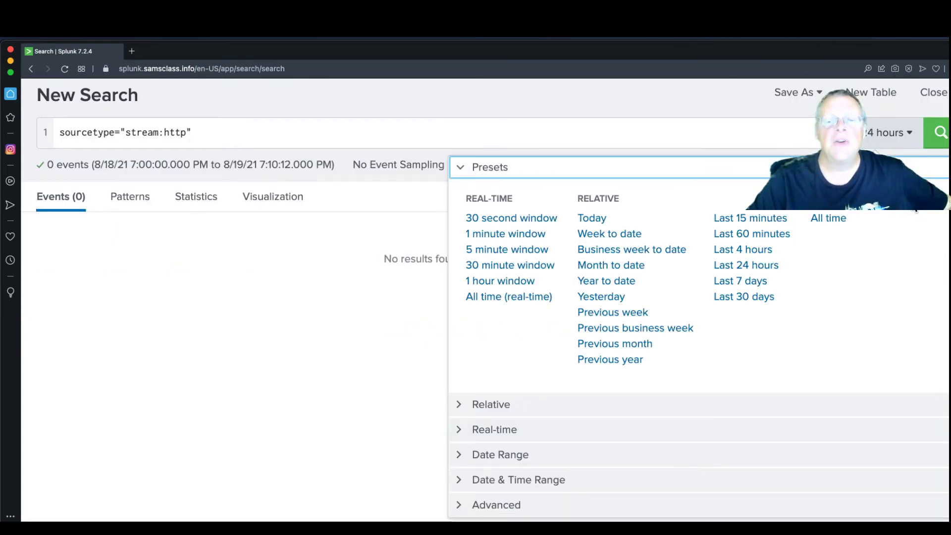
pyautogui.click(833, 219)
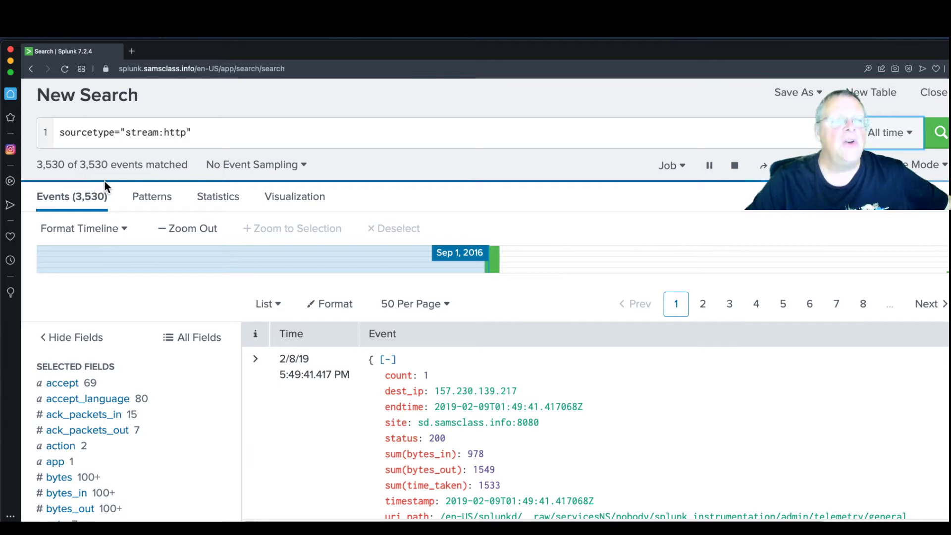
pyautogui.click(302, 166)
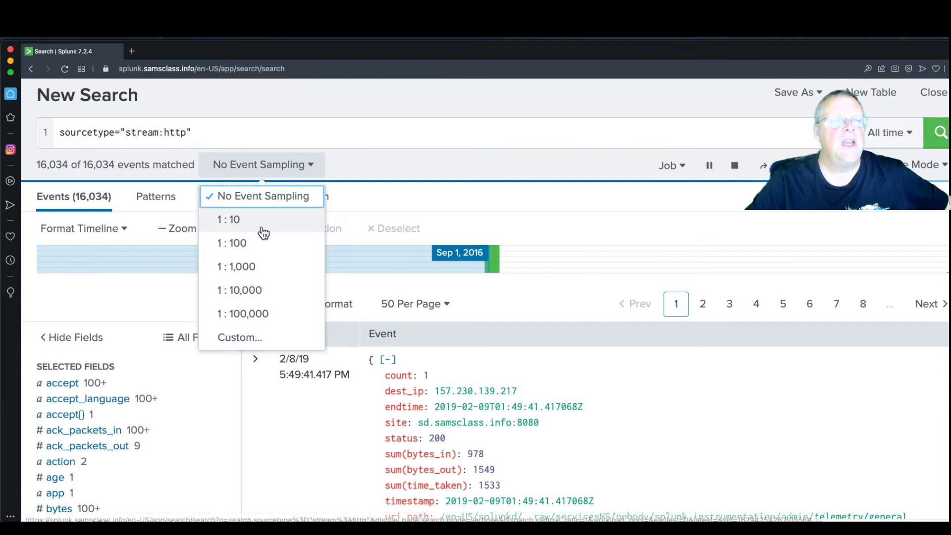
pyautogui.click(354, 249)
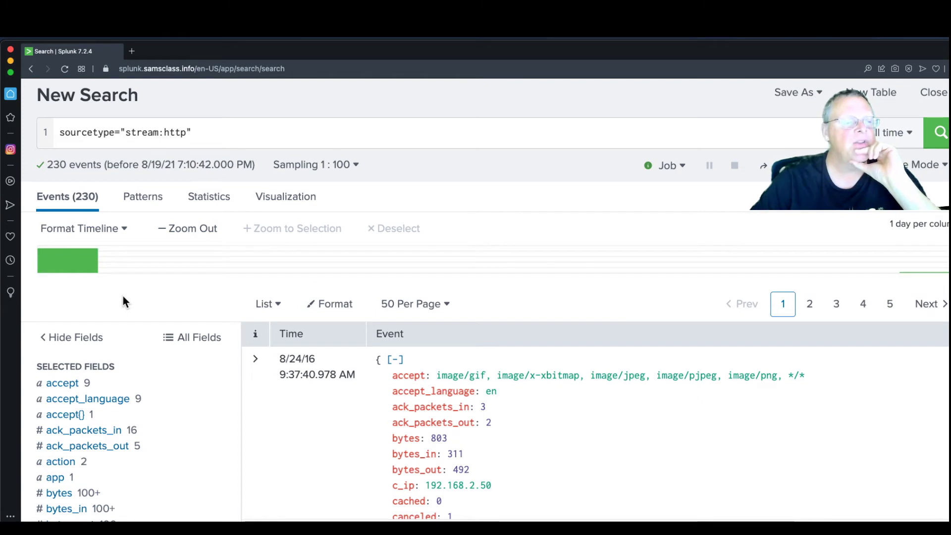
# - Examine the sampled stream:http events, including their destination content, headers, user agents, IP addresses and status fields
pyautogui.scroll(-5, 123, 302)
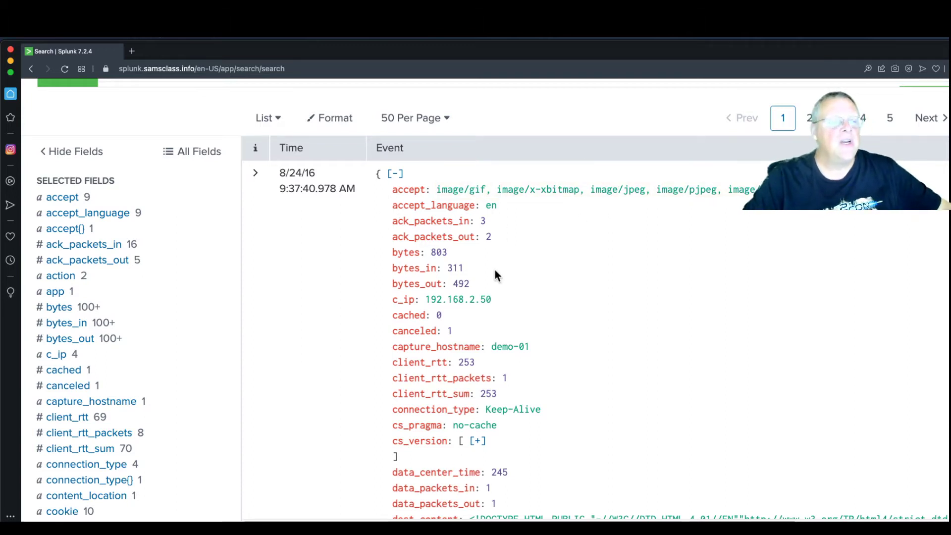
pyautogui.scroll(-2, 490, 265)
pyautogui.scroll(-5, 496, 258)
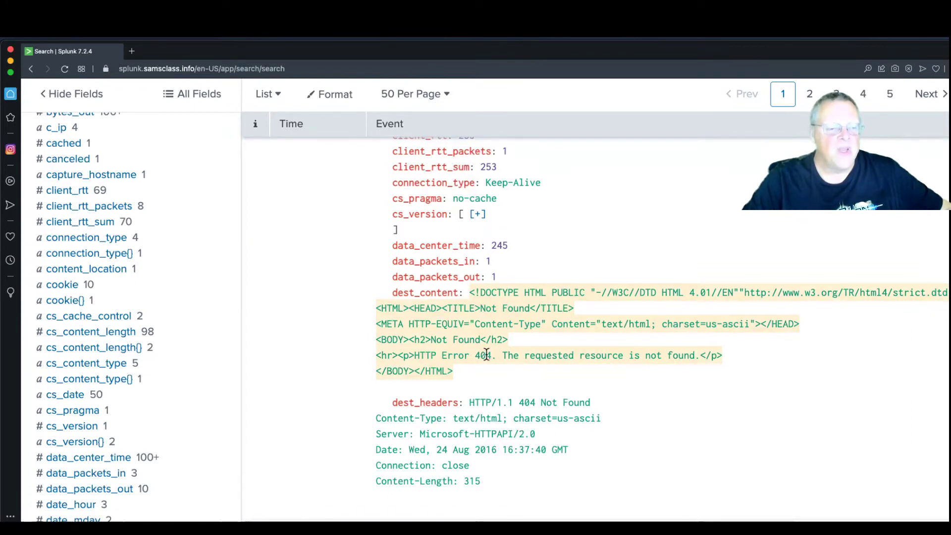
pyautogui.scroll(-8, 645, 412)
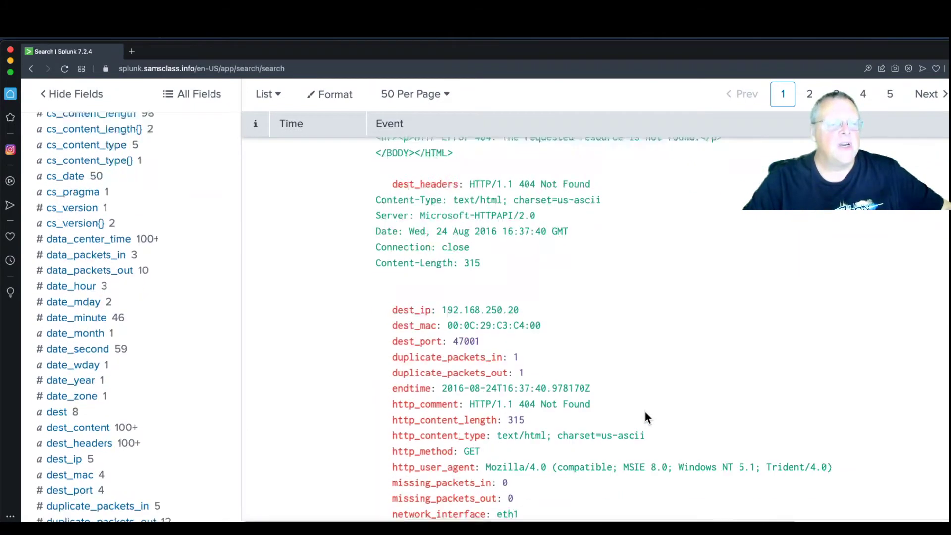
pyautogui.scroll(-10, 646, 418)
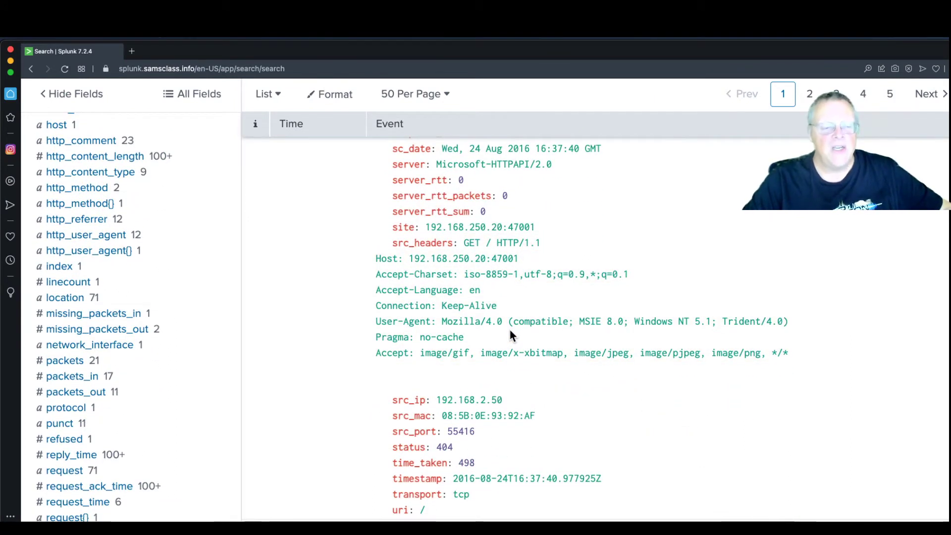
pyautogui.scroll(-4, 751, 311)
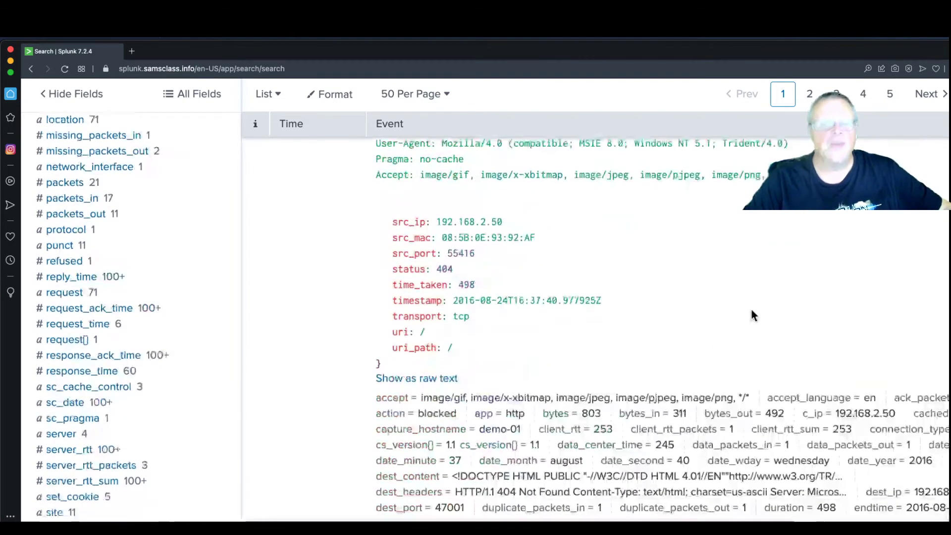
pyautogui.scroll(-10, 751, 315)
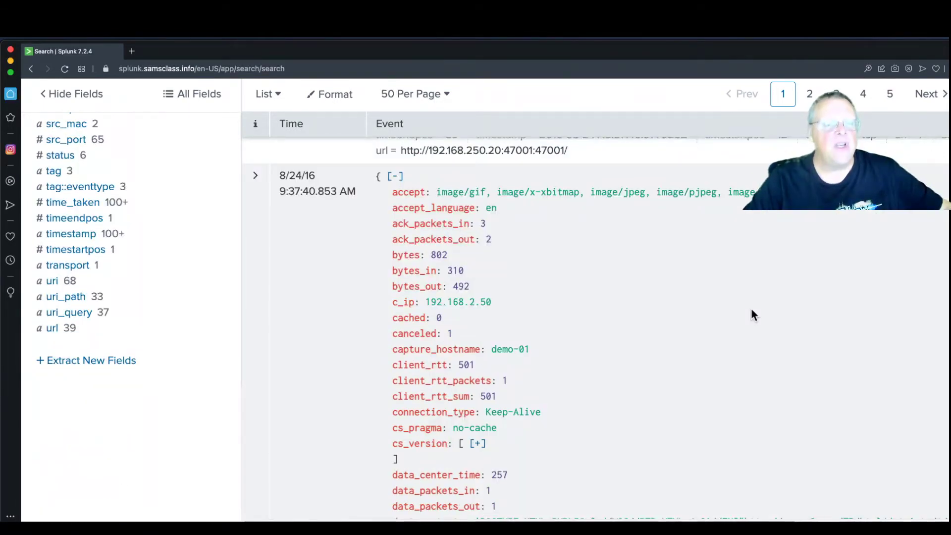
pyautogui.scroll(4, 751, 315)
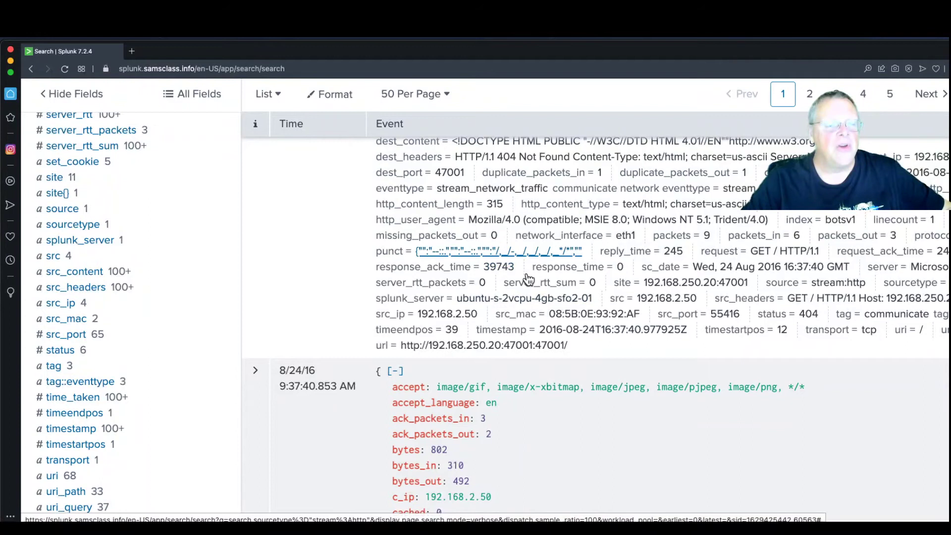
pyautogui.scroll(-5, 603, 318)
pyautogui.scroll(-4, 602, 323)
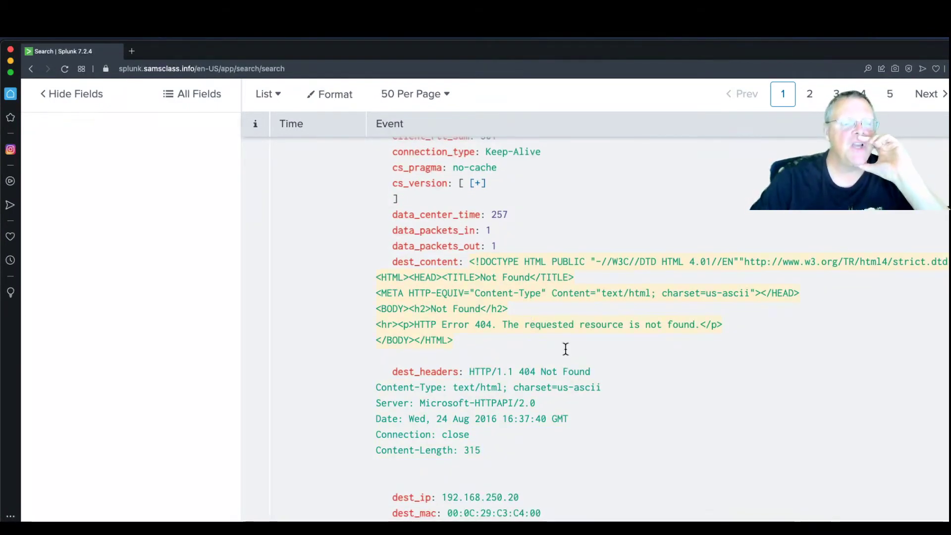
pyautogui.scroll(-15, 641, 413)
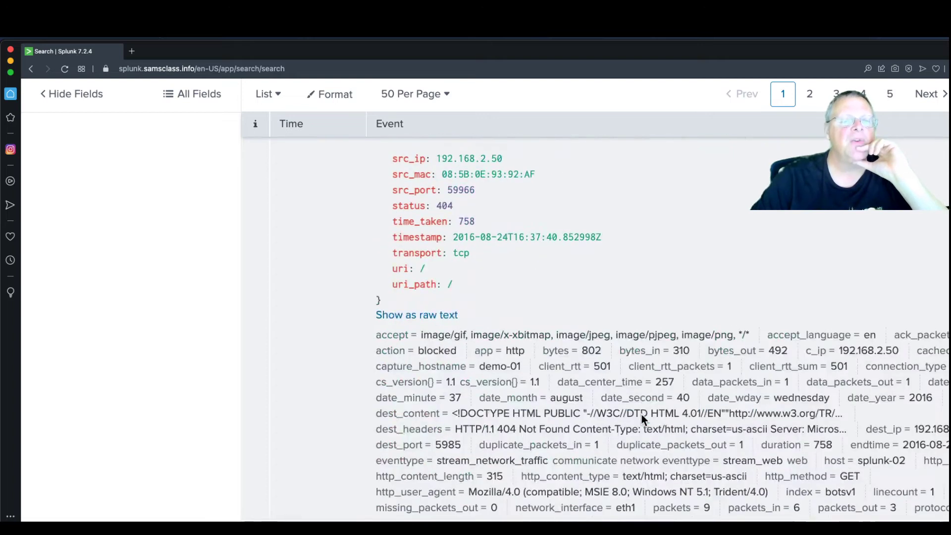
pyautogui.scroll(15, 641, 413)
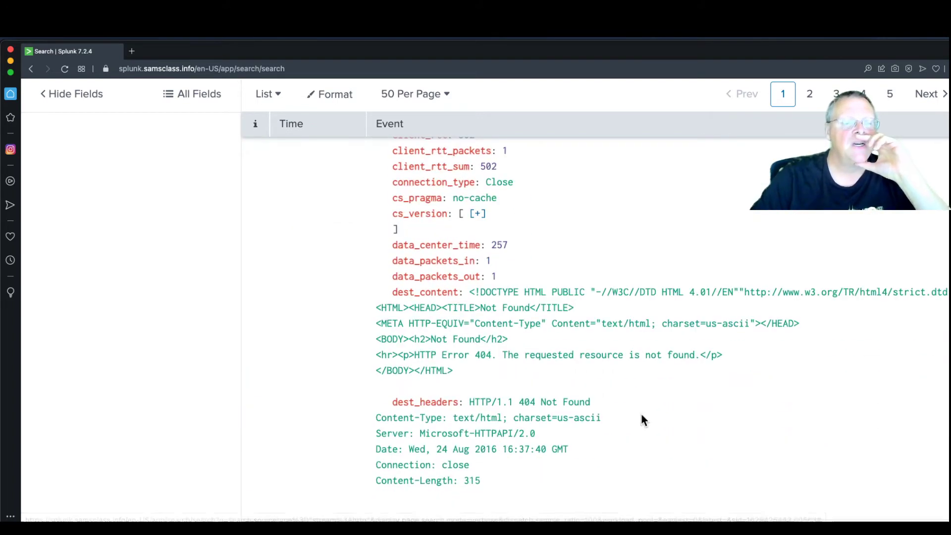
pyautogui.scroll(-10, 586, 418)
pyautogui.scroll(-20, 587, 418)
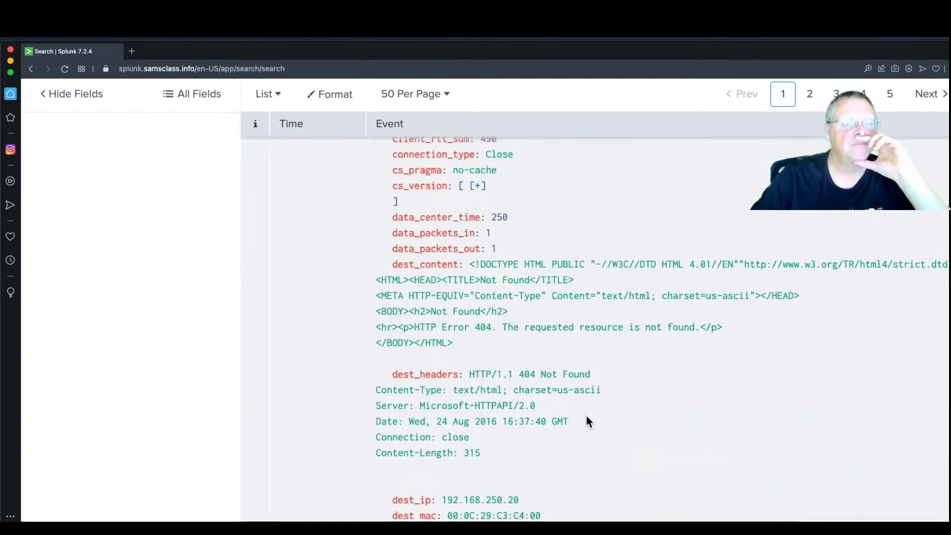
pyautogui.scroll(-10, 587, 417)
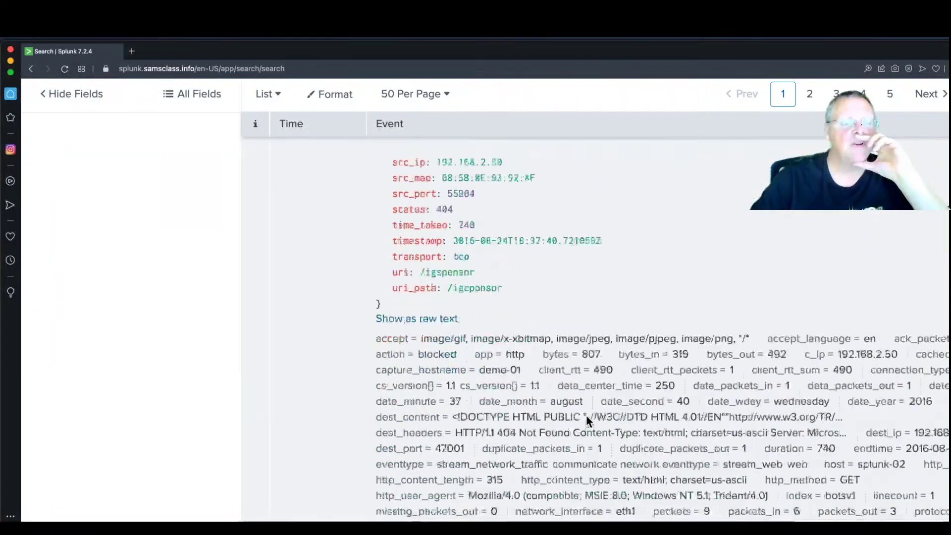
pyautogui.scroll(-10, 586, 416)
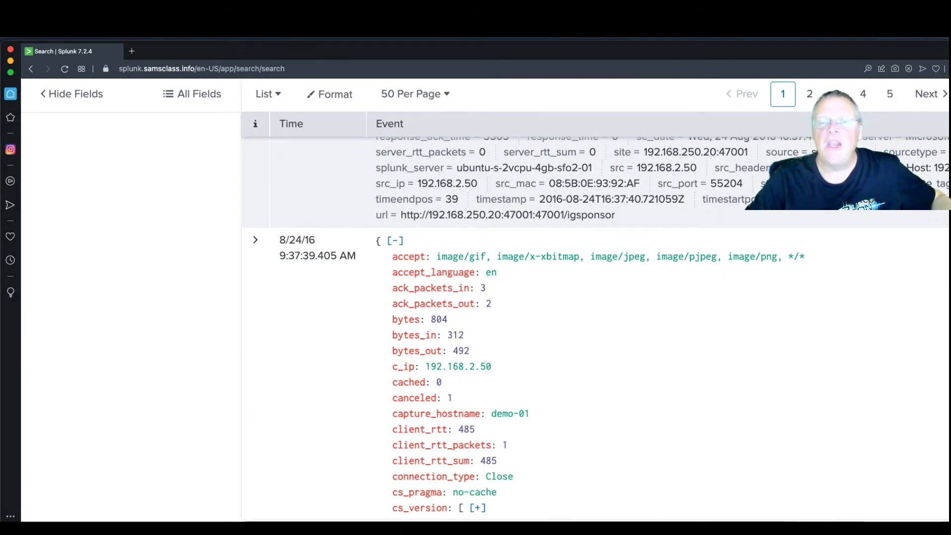
# - Return to the list of selected fields and view the value summary of the accept field
pyautogui.scroll(15, 586, 416)
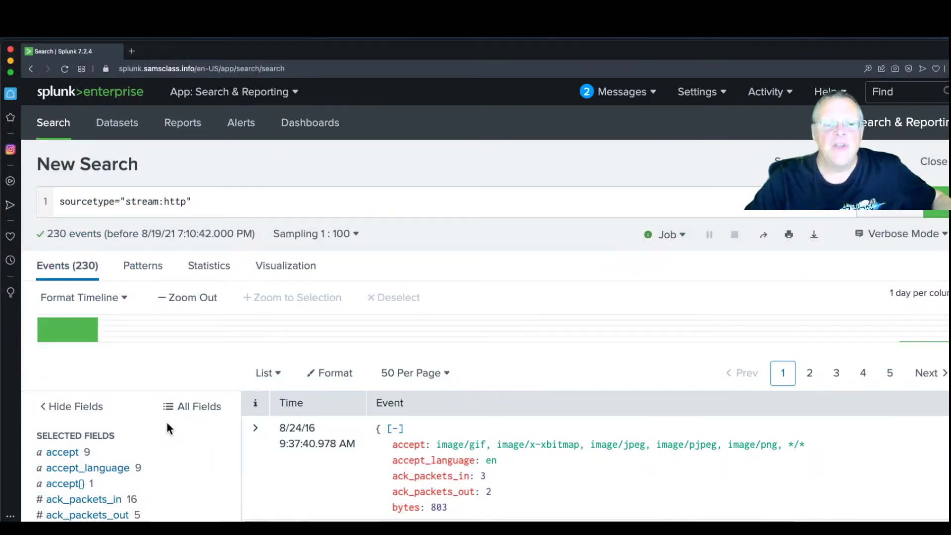
pyautogui.scroll(-3, 168, 420)
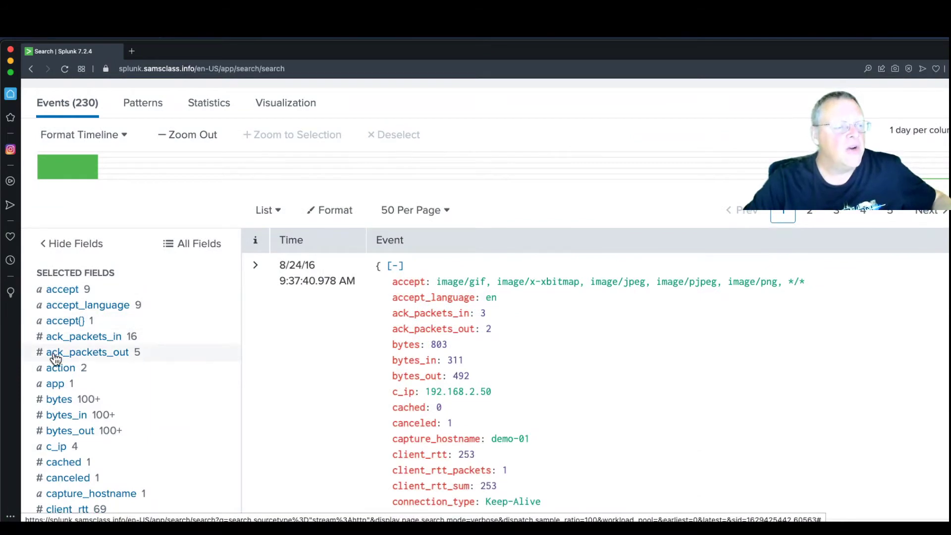
pyautogui.scroll(-3, 213, 452)
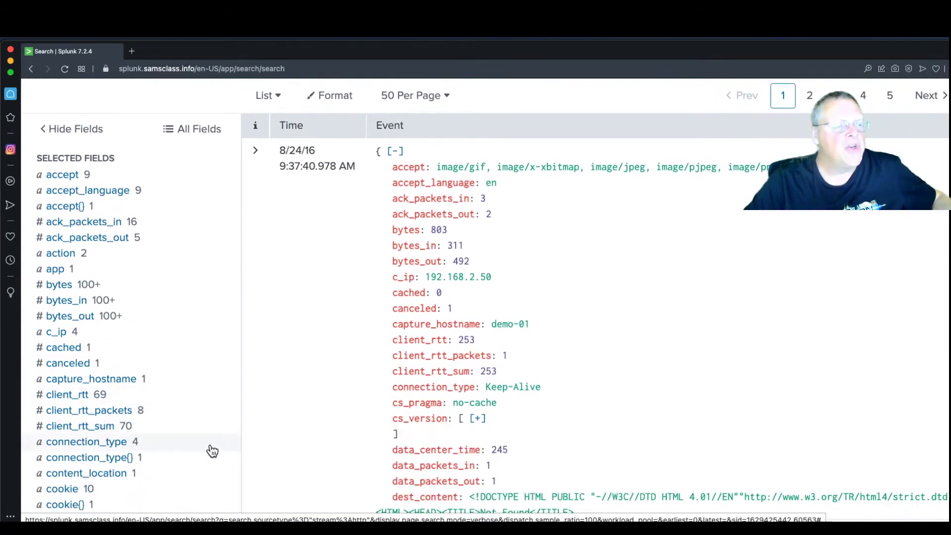
pyautogui.click(61, 177)
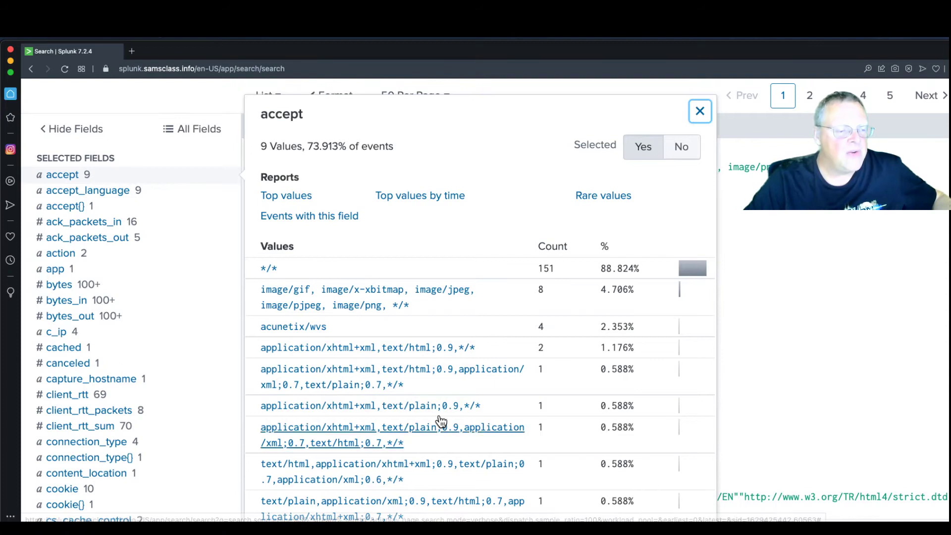
# - Examine the values of the accept field and look through the list of selected fields
pyautogui.scroll(-3, 447, 411)
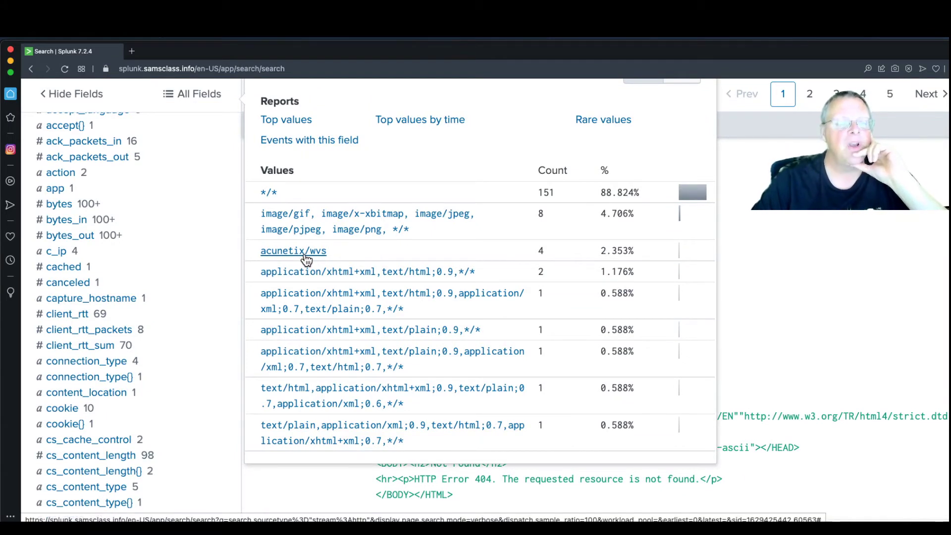
pyautogui.scroll(4, 182, 268)
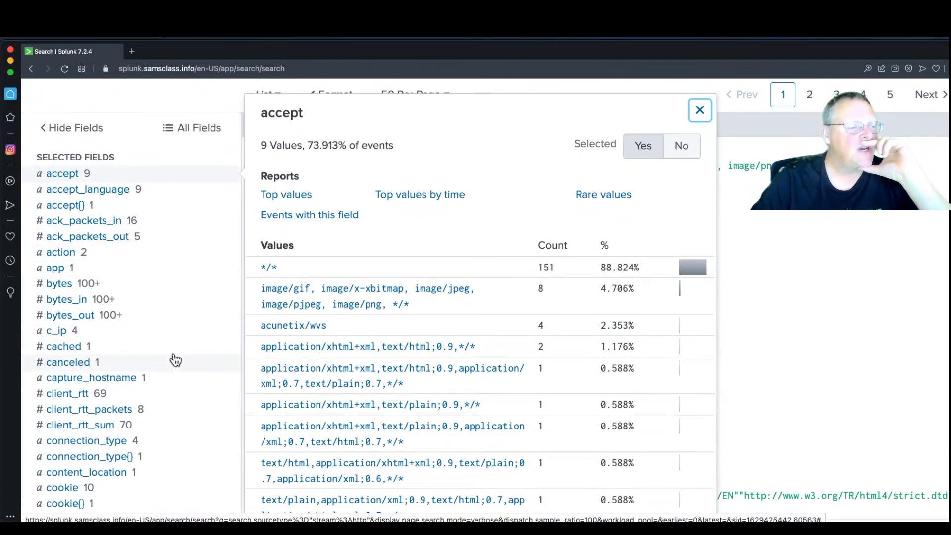
pyautogui.scroll(-3, 177, 359)
pyautogui.scroll(-7, 176, 358)
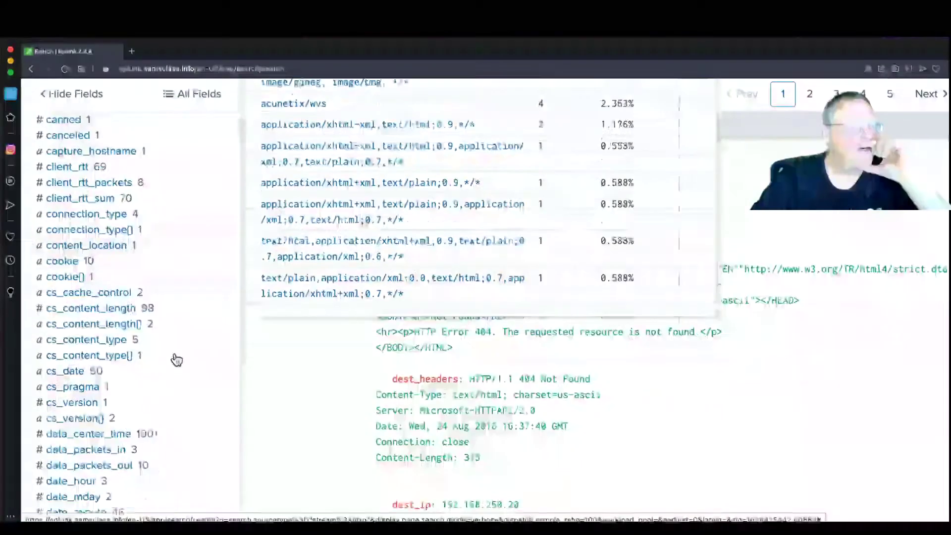
pyautogui.scroll(-9, 144, 376)
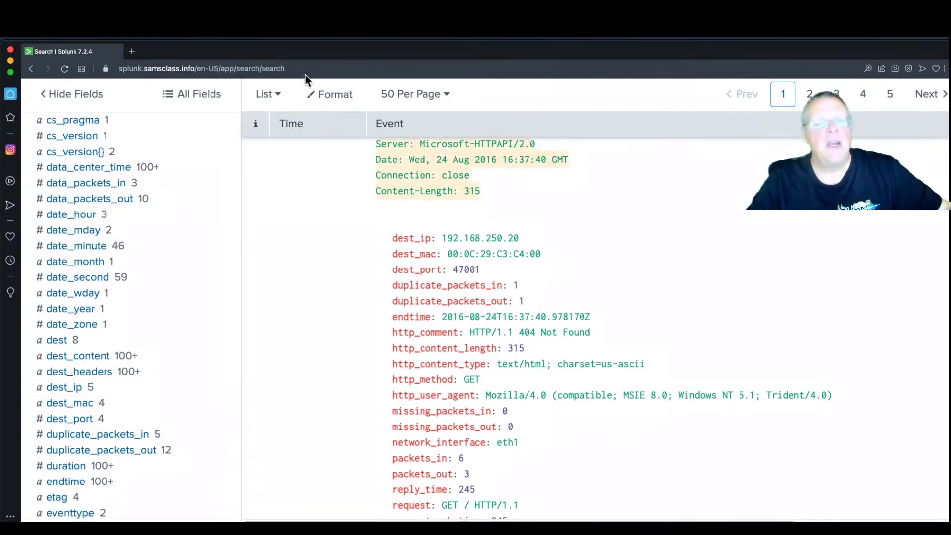
# - Switch to the Boss of the SOC v1 instructions in Brave Browser and read through to the Viewing stream:http Events section
pyautogui.press('super+Tab')
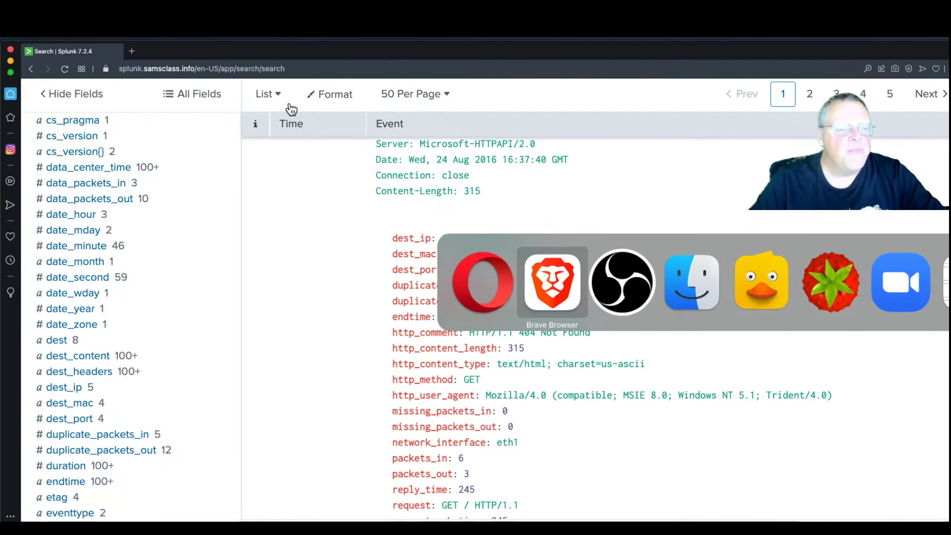
pyautogui.scroll(-10, 560, 235)
pyautogui.scroll(-15, 560, 234)
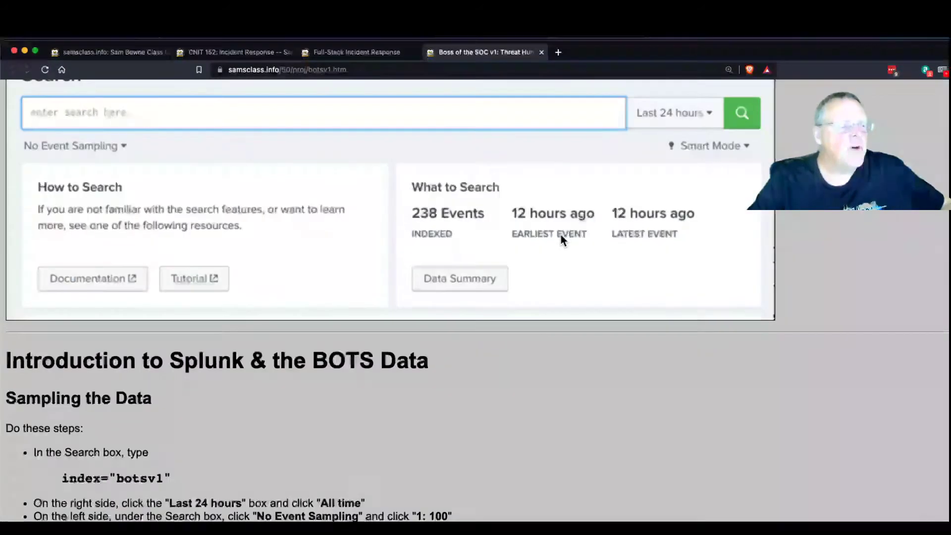
pyautogui.scroll(5, 544, 237)
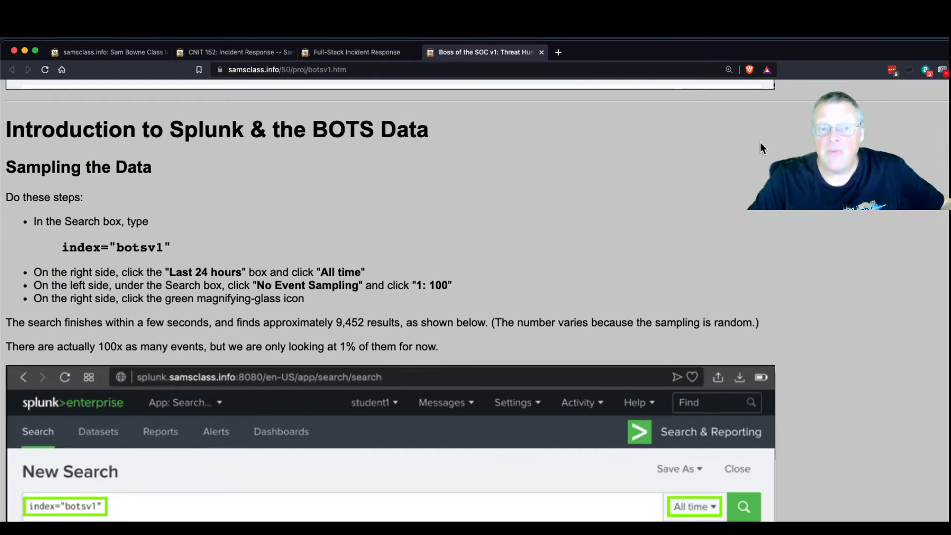
pyautogui.scroll(-15, 503, 231)
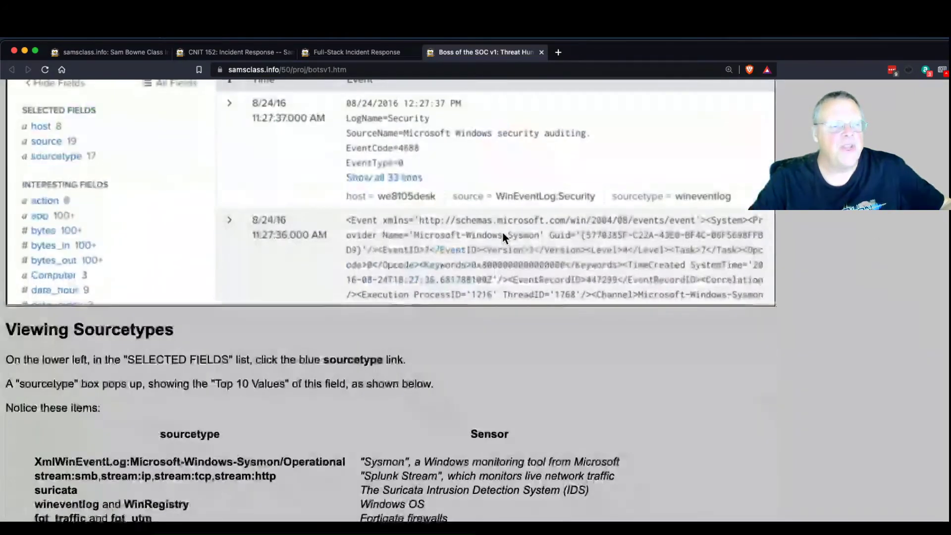
pyautogui.scroll(-15, 502, 232)
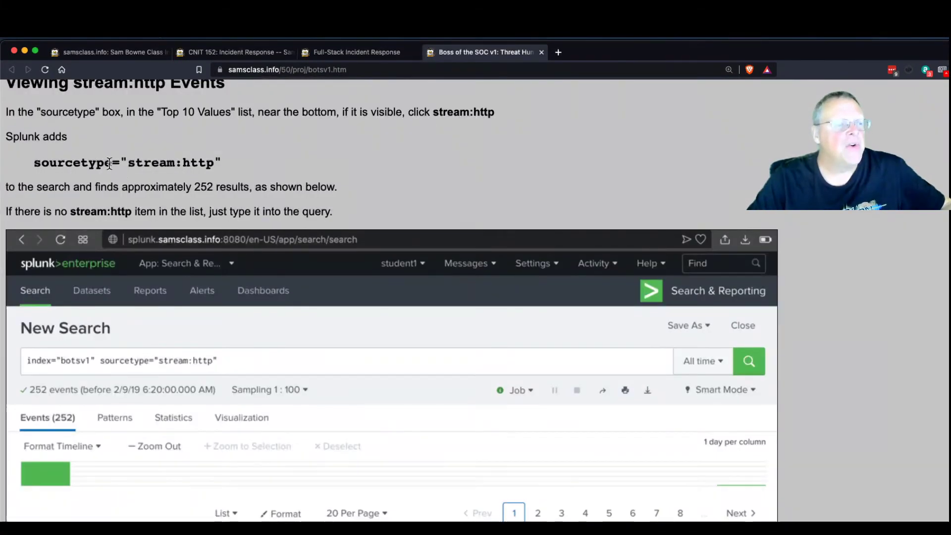
# - Move the instructions window aside to return to Splunk, and run the stream:http search with the added term imreallynotbatman.com
pyautogui.moveTo(593, 55); pyautogui.dragTo(950, 59)
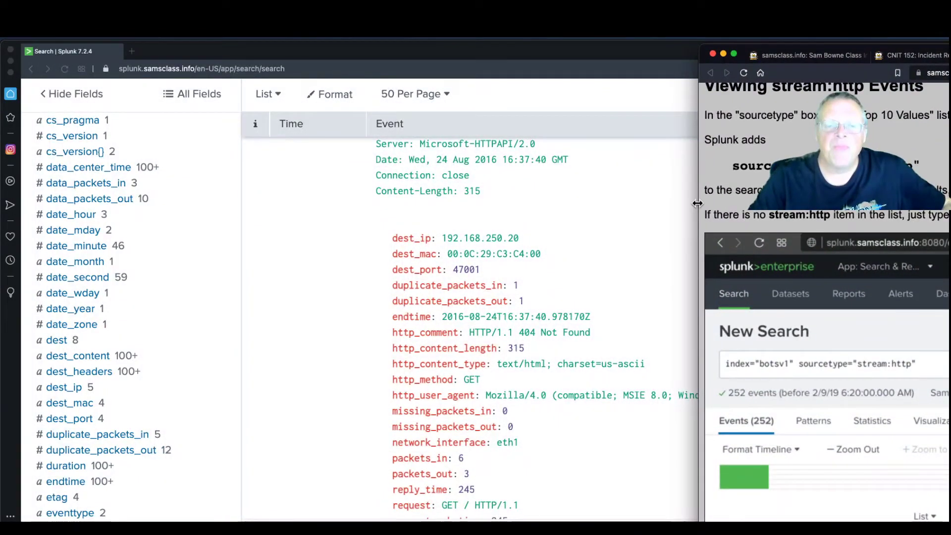
pyautogui.moveTo(699, 203); pyautogui.dragTo(950, 203)
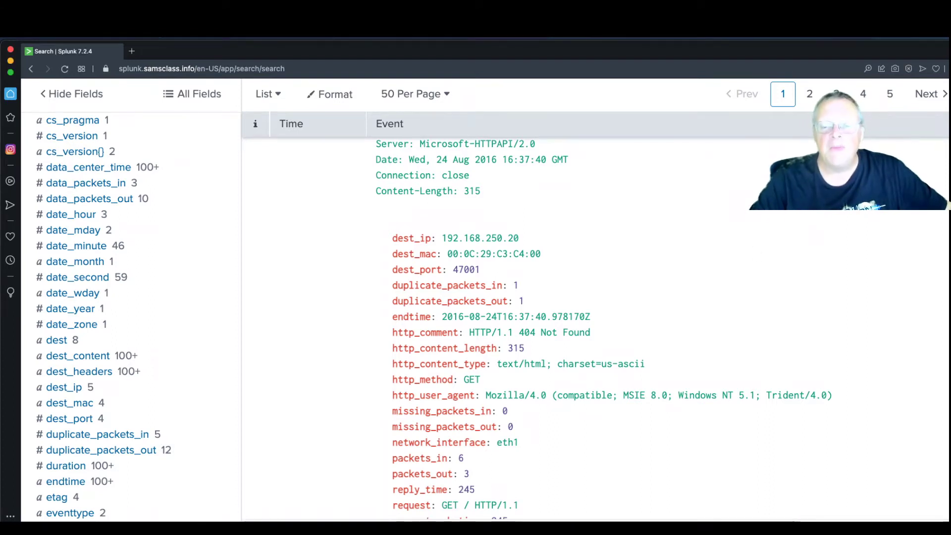
pyautogui.scroll(6, 631, 163)
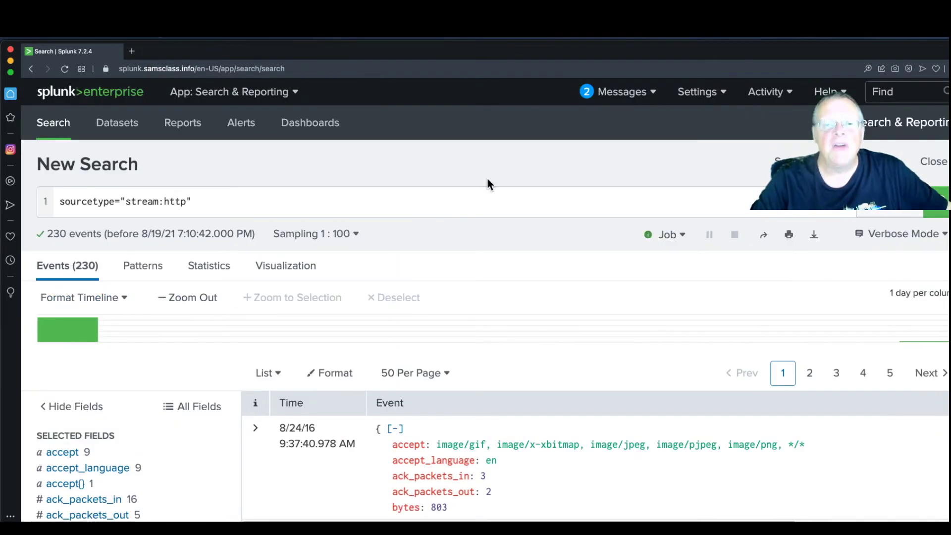
pyautogui.click(289, 206)
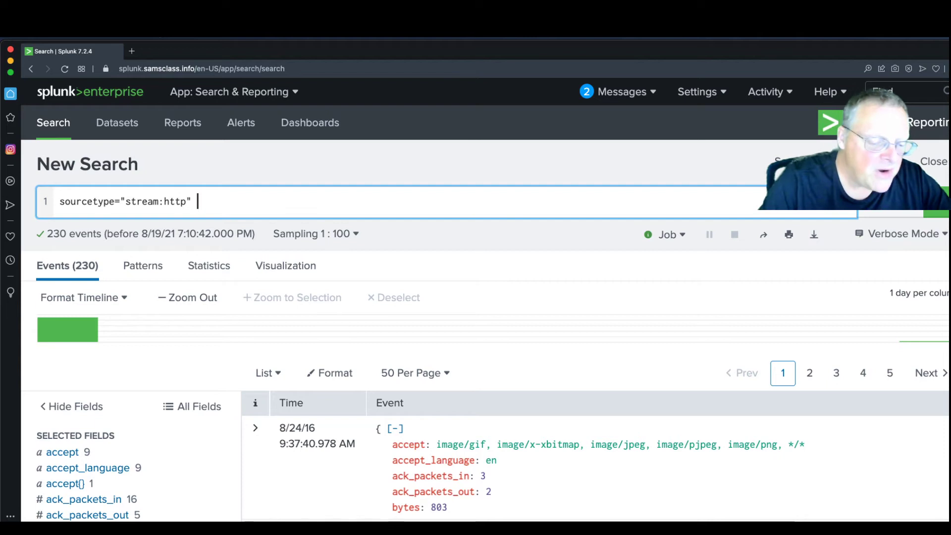
pyautogui.write('imreallynotbatman.com')
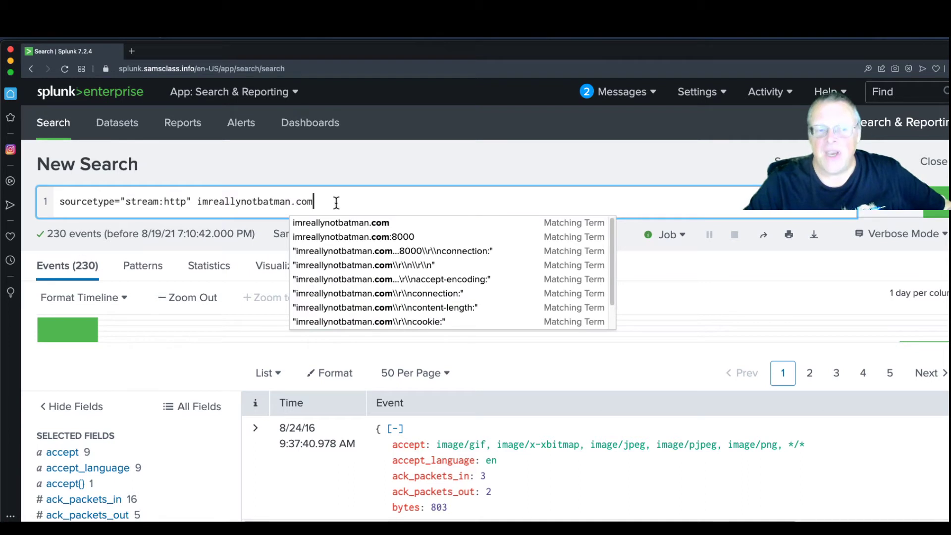
pyautogui.click(932, 210)
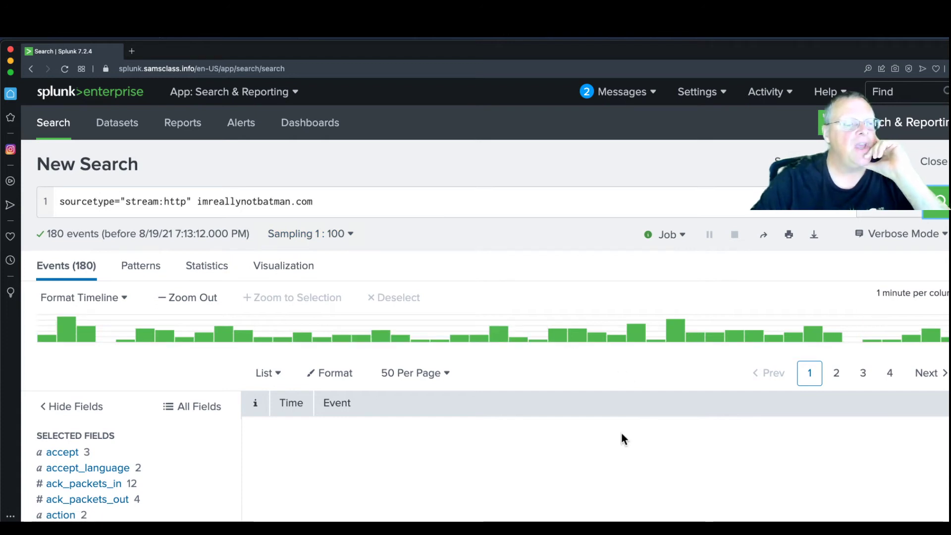
# - Examine the first event found and highlight the Acunetix product, scanning agreement and user agreement lines in its src_headers
pyautogui.scroll(-2, 621, 432)
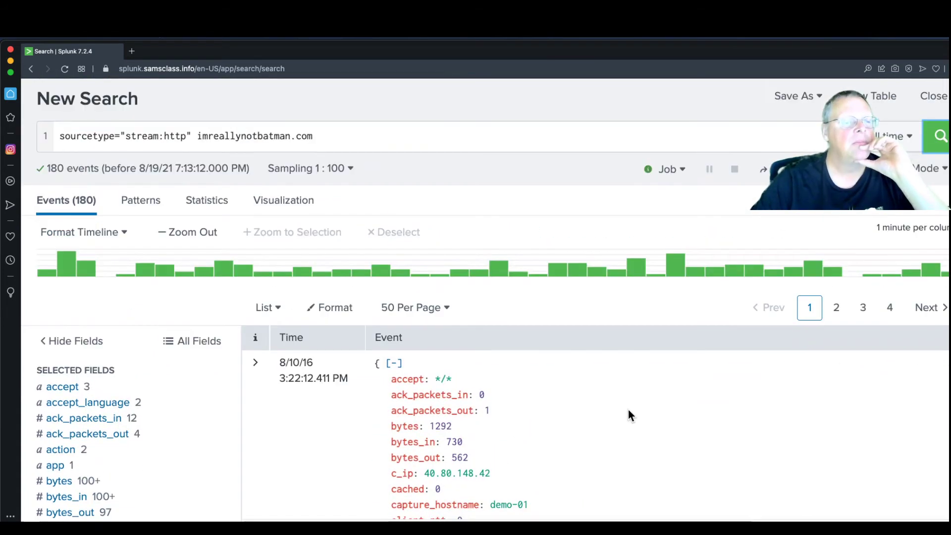
pyautogui.scroll(-10, 627, 410)
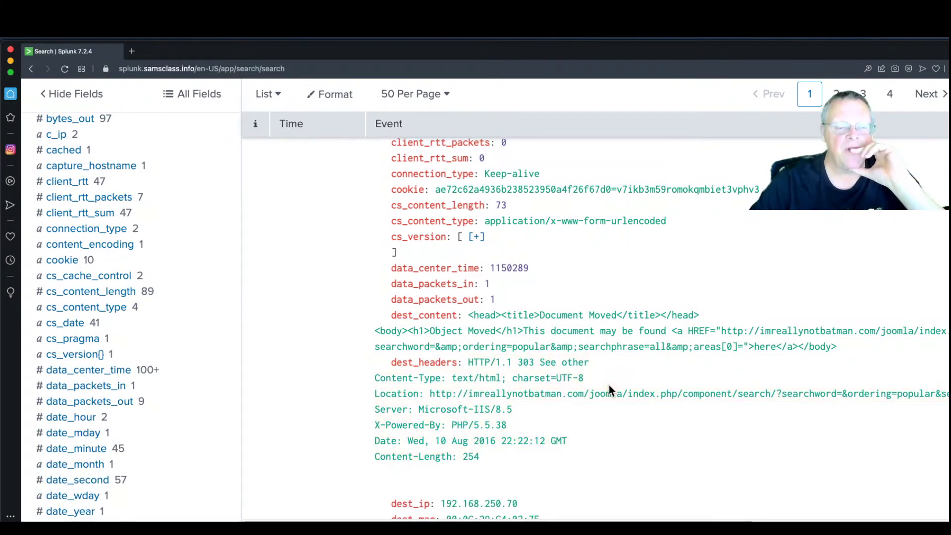
pyautogui.scroll(-5, 608, 385)
pyautogui.scroll(-6, 609, 386)
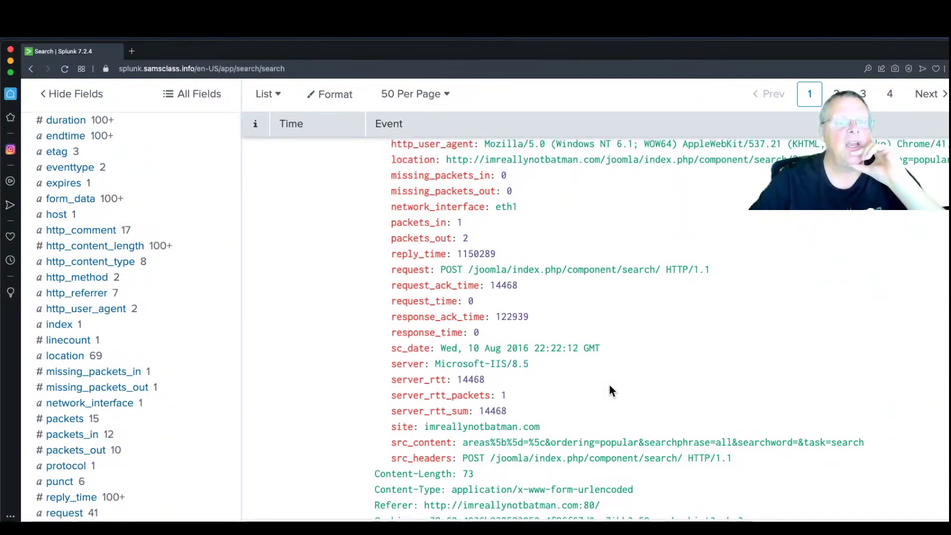
pyautogui.scroll(-5, 674, 347)
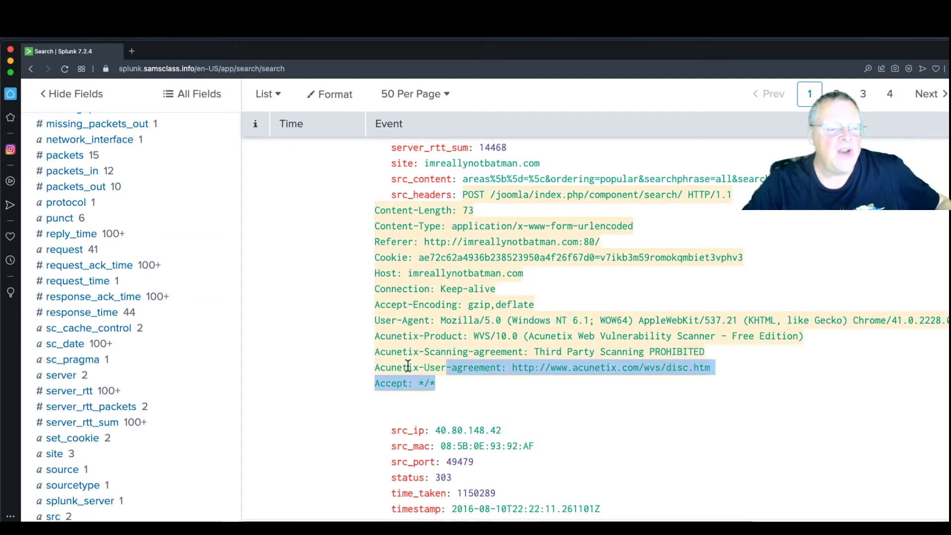
pyautogui.moveTo(716, 368); pyautogui.dragTo(352, 340)
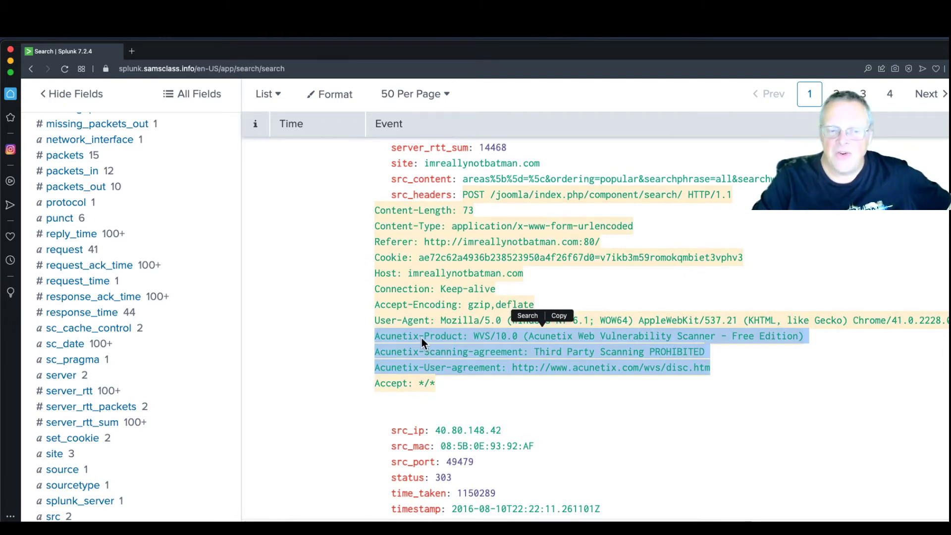
# - Examine the same event's request, site, source IP and destination IP fields
pyautogui.scroll(5, 428, 341)
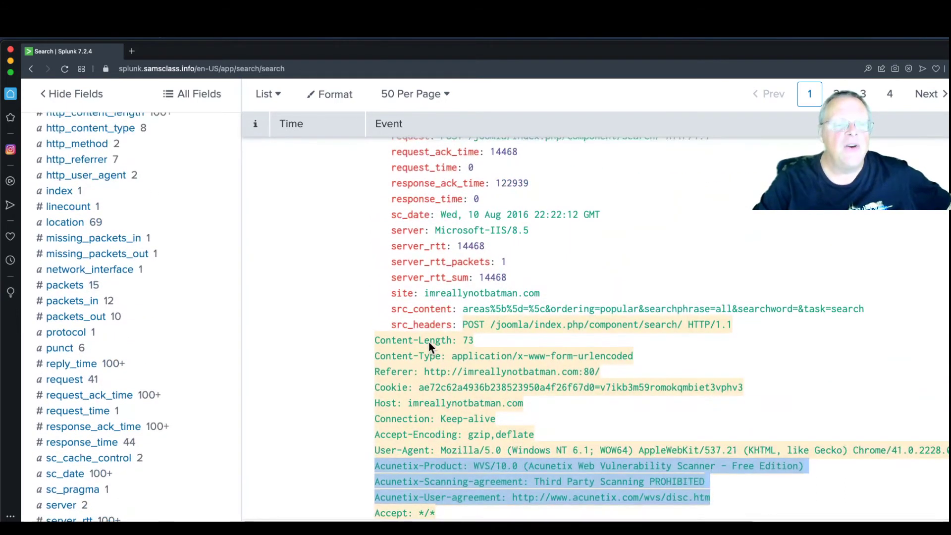
pyautogui.scroll(10, 429, 342)
pyautogui.scroll(-11, 429, 342)
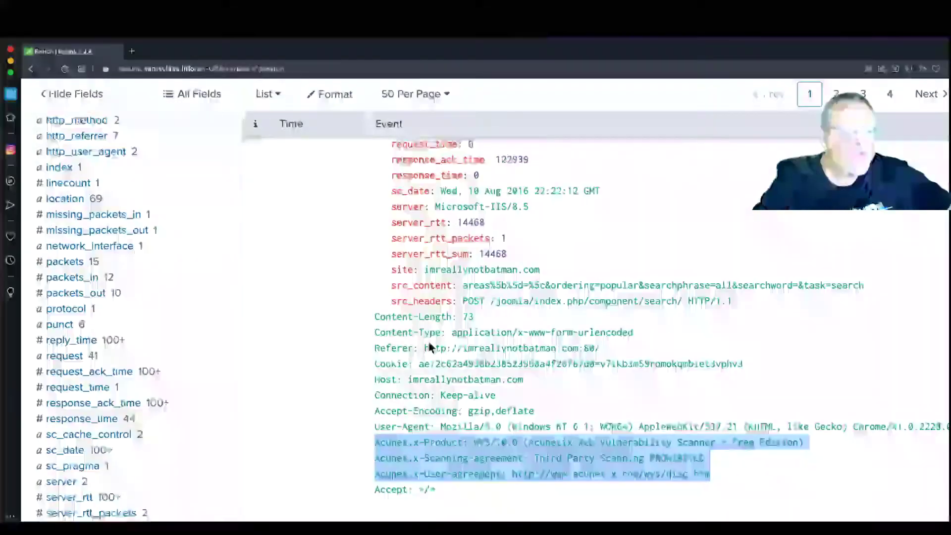
pyautogui.scroll(-3, 429, 342)
pyautogui.scroll(-3, 429, 340)
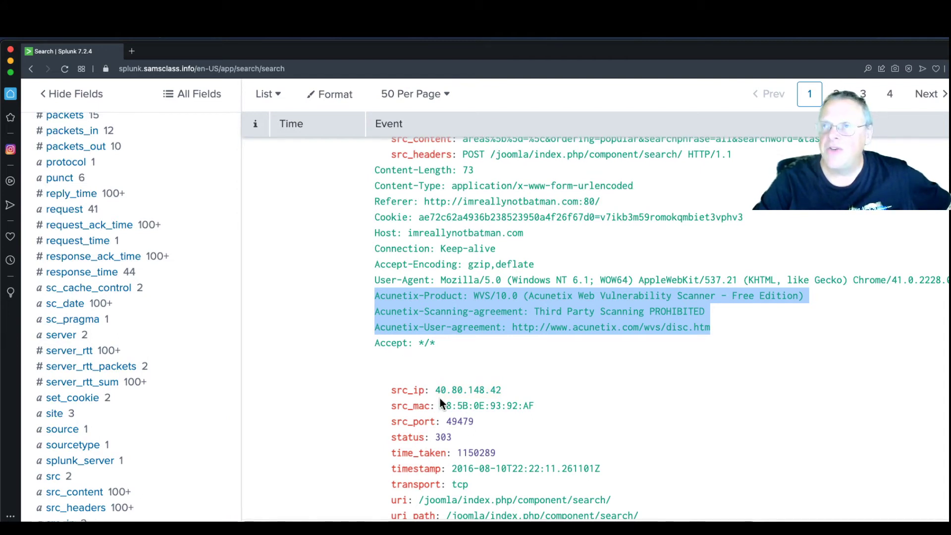
pyautogui.scroll(1, 440, 398)
pyautogui.scroll(10, 439, 397)
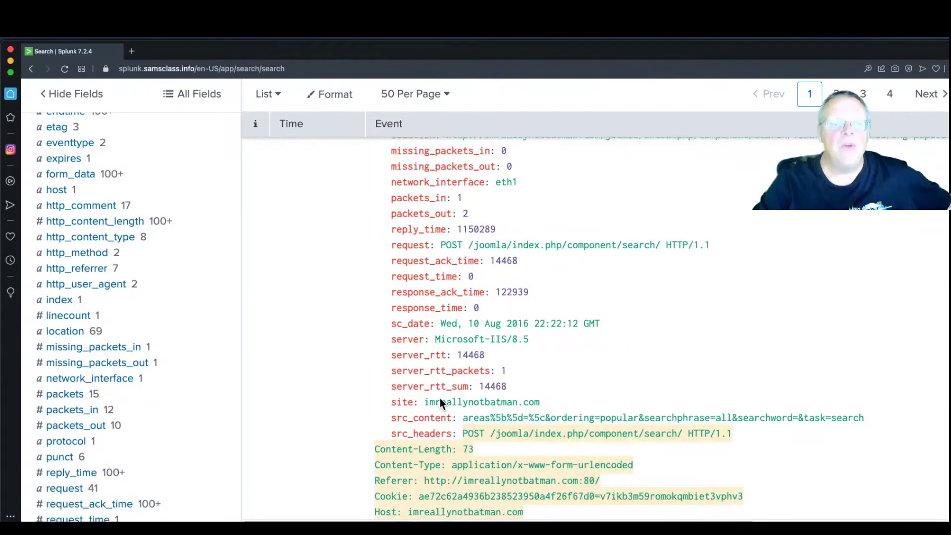
pyautogui.scroll(8, 438, 396)
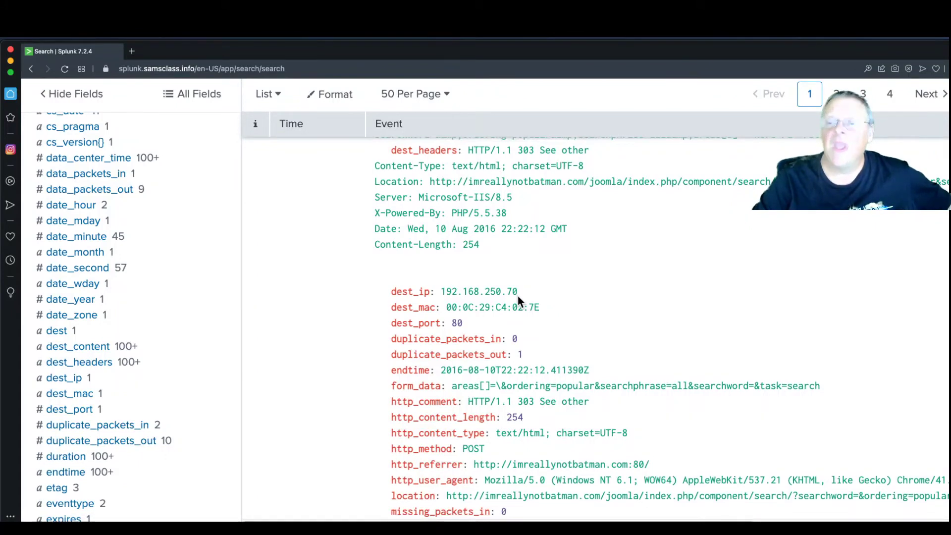
# - Bring back the Boss of the SOC v1 instructions and read the challenges under Level 1: Finding Attack Servers
pyautogui.moveTo(950, 148); pyautogui.dragTo(674, 59)
pyautogui.moveTo(815, 171); pyautogui.dragTo(949, 171)
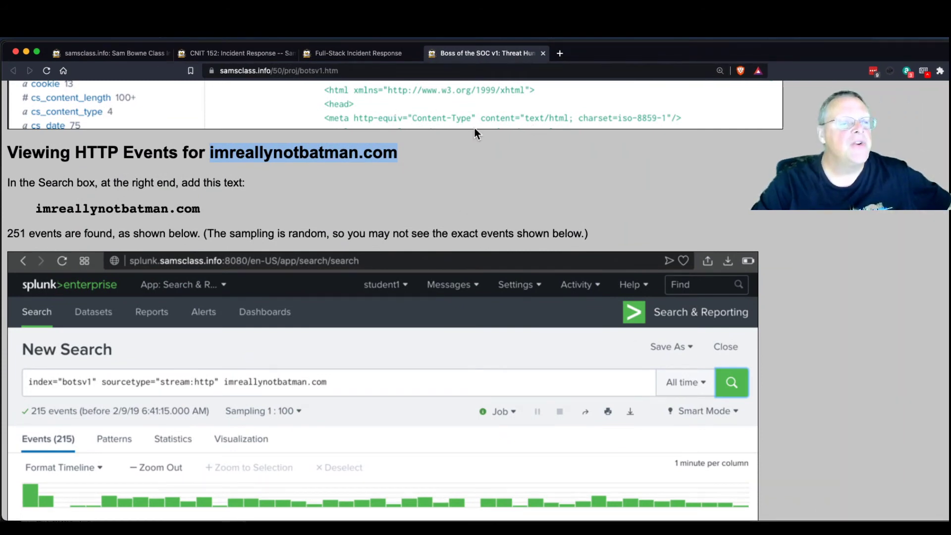
pyautogui.click(367, 55)
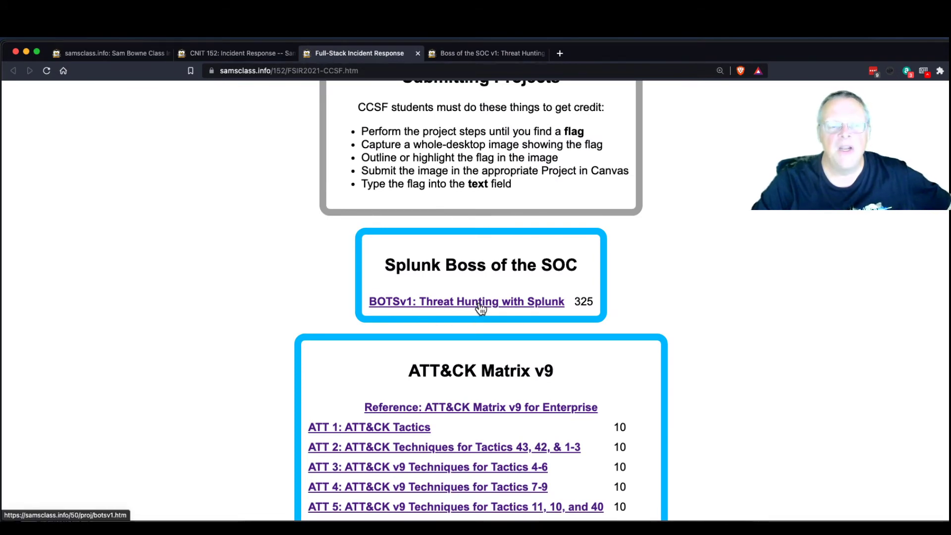
pyautogui.click(486, 54)
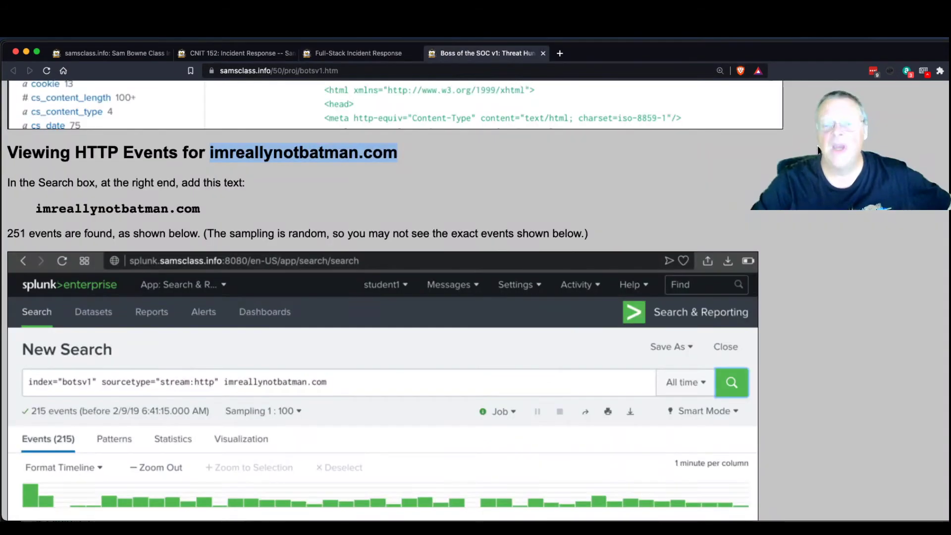
pyautogui.scroll(-20, 890, 290)
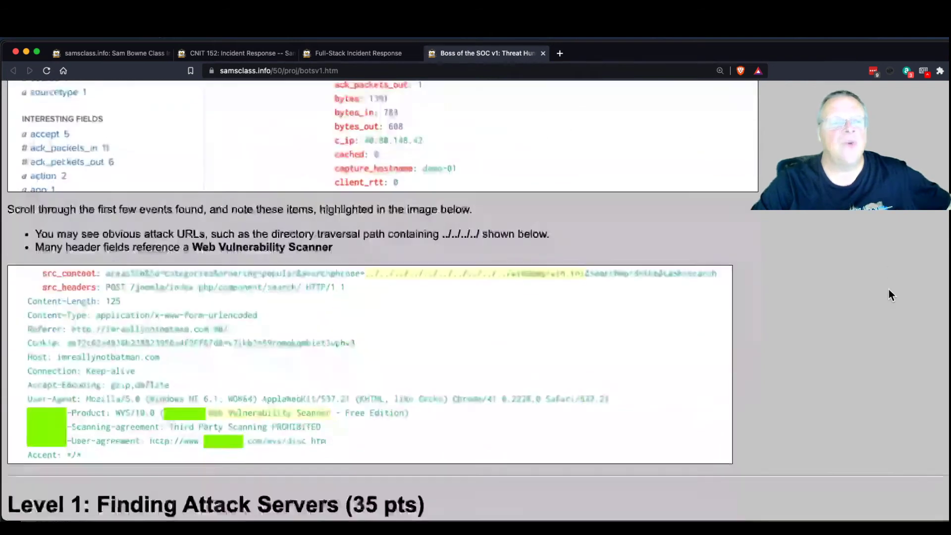
pyautogui.scroll(-1, 892, 295)
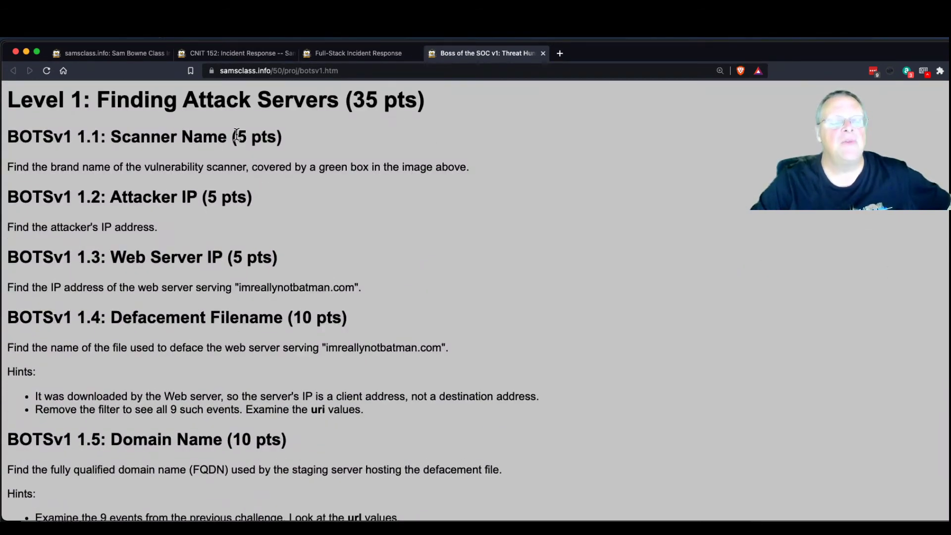
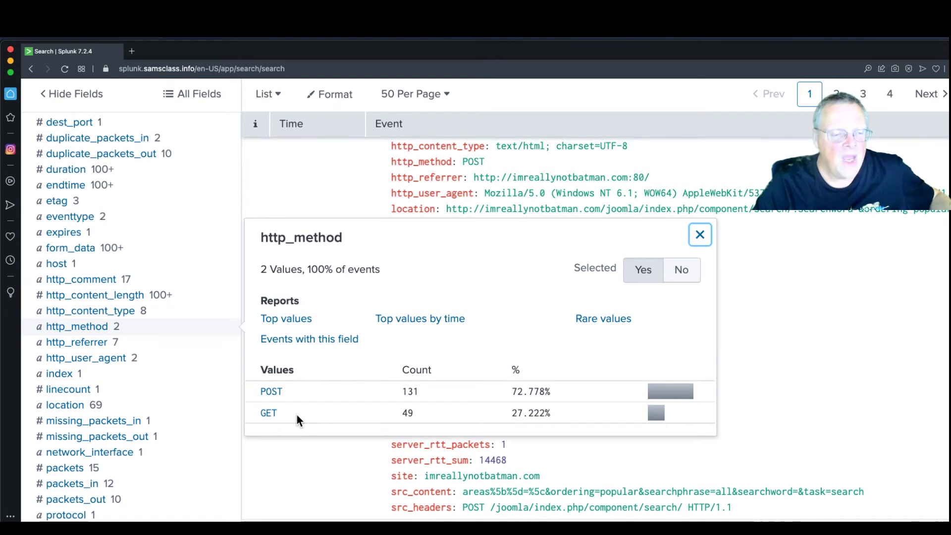
# - View the value summary of the src_ip field and restrict the search to source address 40.80.148.42
pyautogui.click(187, 376)
pyautogui.scroll(-10, 95, 380)
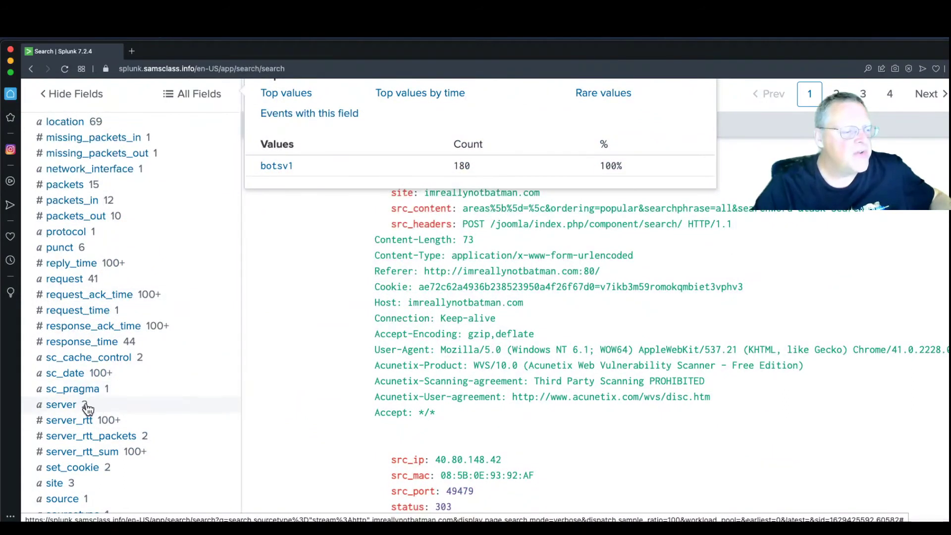
pyautogui.scroll(-4, 90, 438)
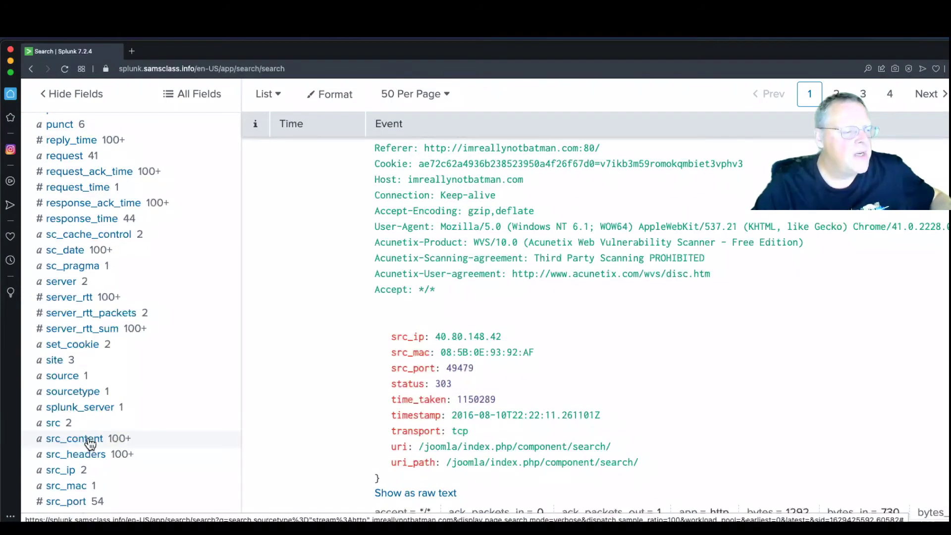
pyautogui.click(64, 475)
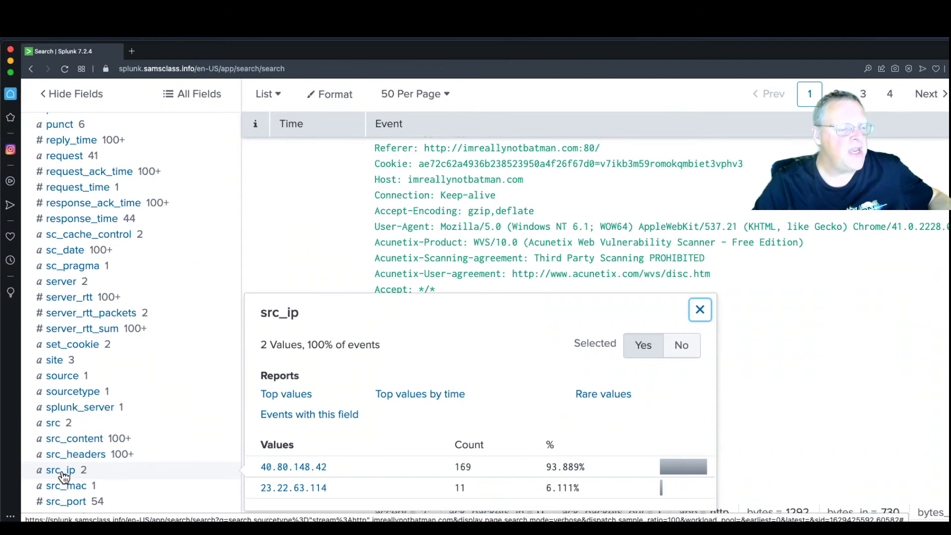
pyautogui.click(314, 470)
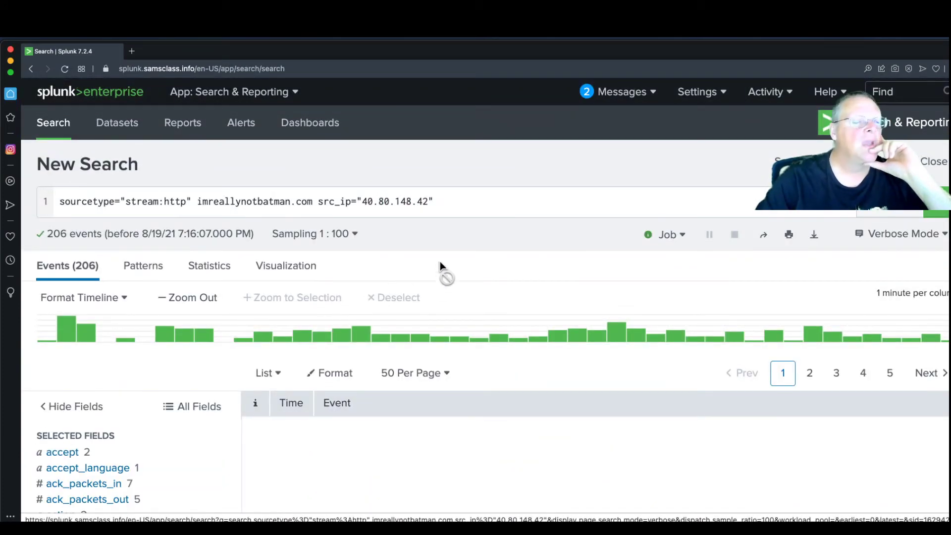
# - Change the query's source address to 192.168.250.70 and run the search
pyautogui.click(366, 204)
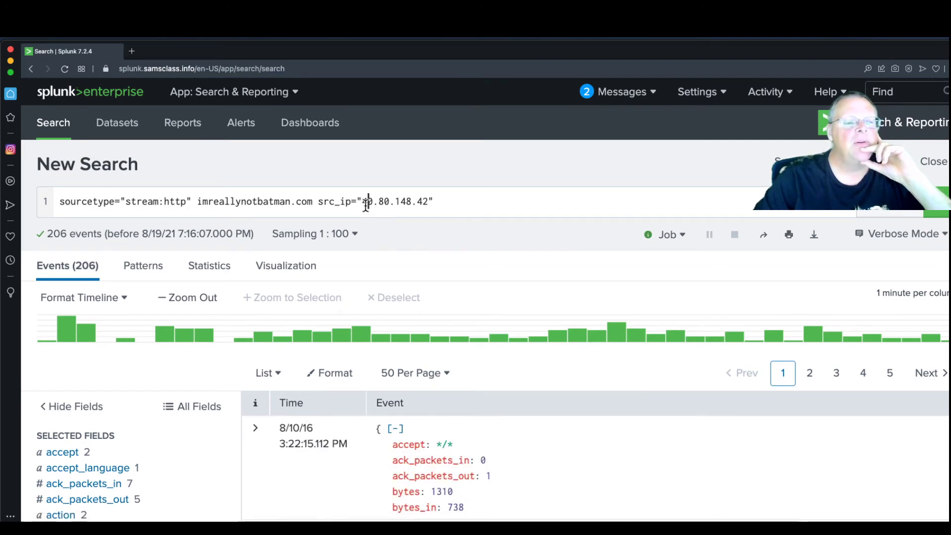
pyautogui.moveTo(360, 204); pyautogui.dragTo(427, 204)
pyautogui.write('192.168.250.70')
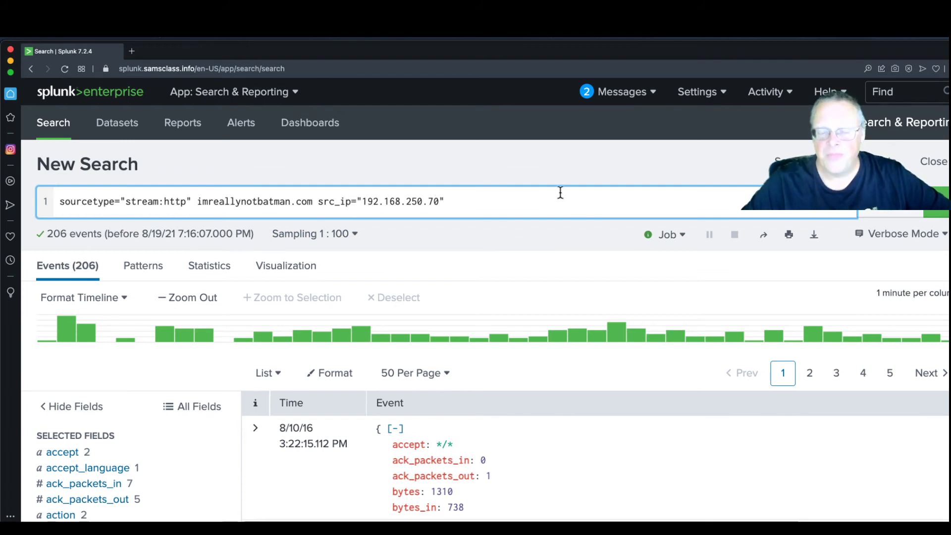
pyautogui.press('Return')
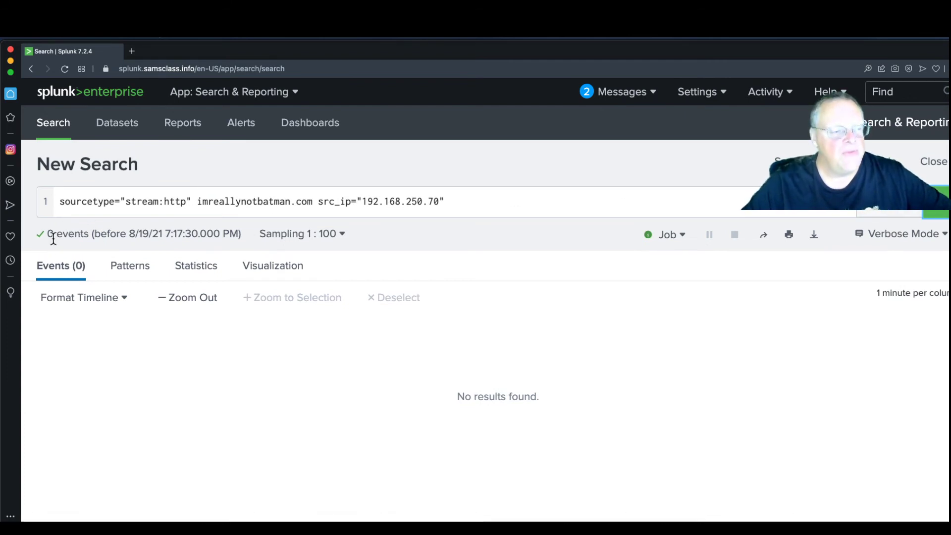
# - Turn off event sampling, remove the imreallynotbatman.com term from the query and rerun the search
pyautogui.click(340, 238)
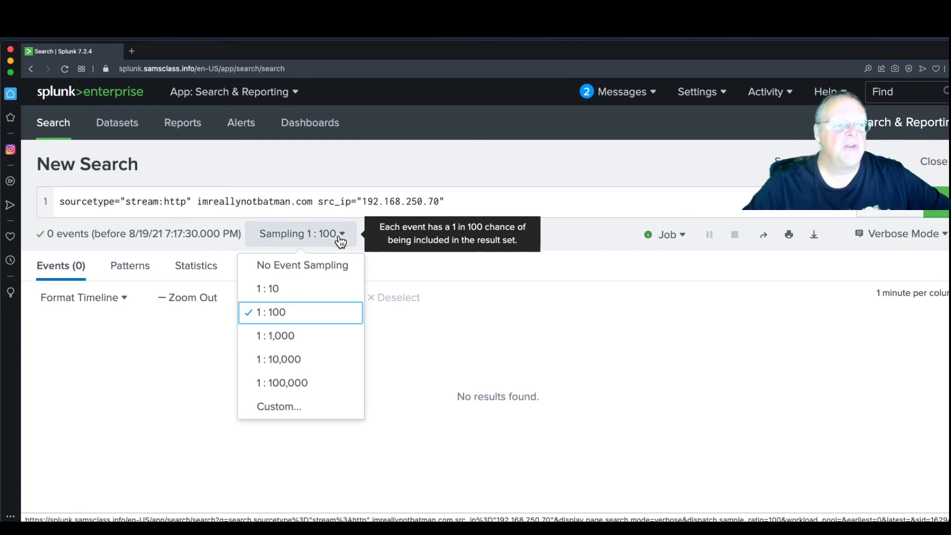
pyautogui.click(314, 264)
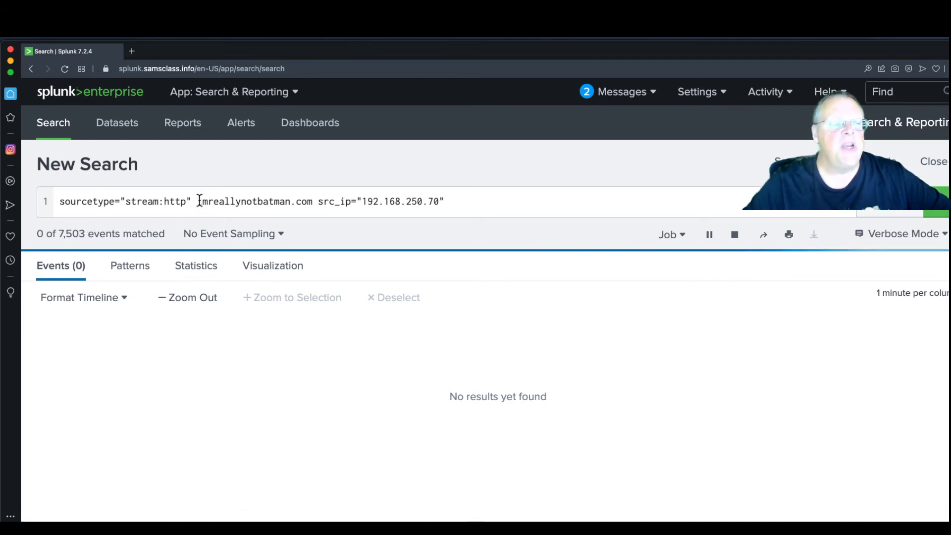
pyautogui.moveTo(198, 201); pyautogui.dragTo(311, 199)
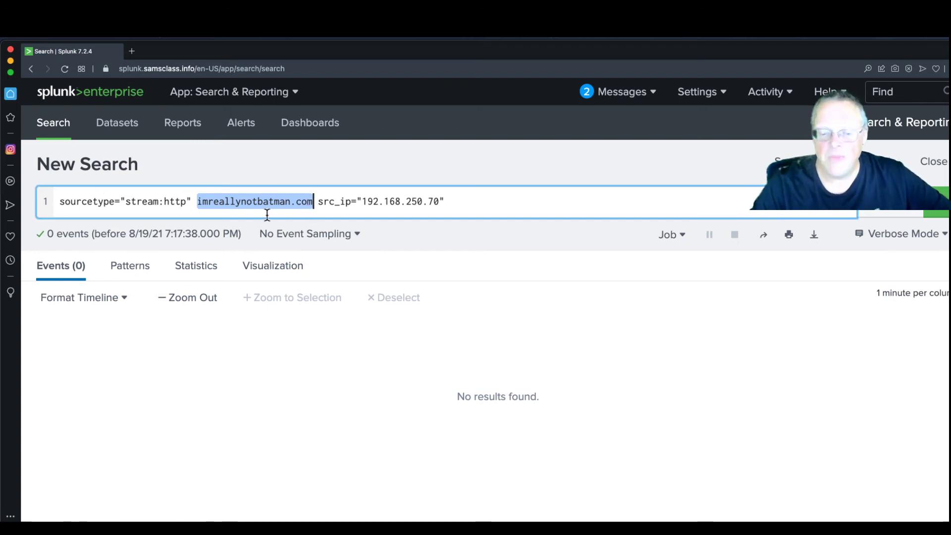
pyautogui.press('BackSpace')
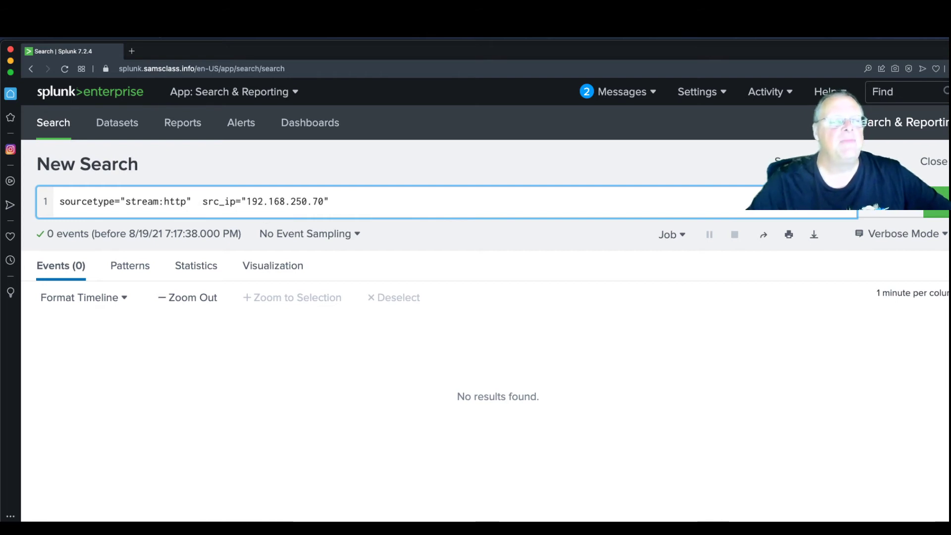
pyautogui.click(942, 206)
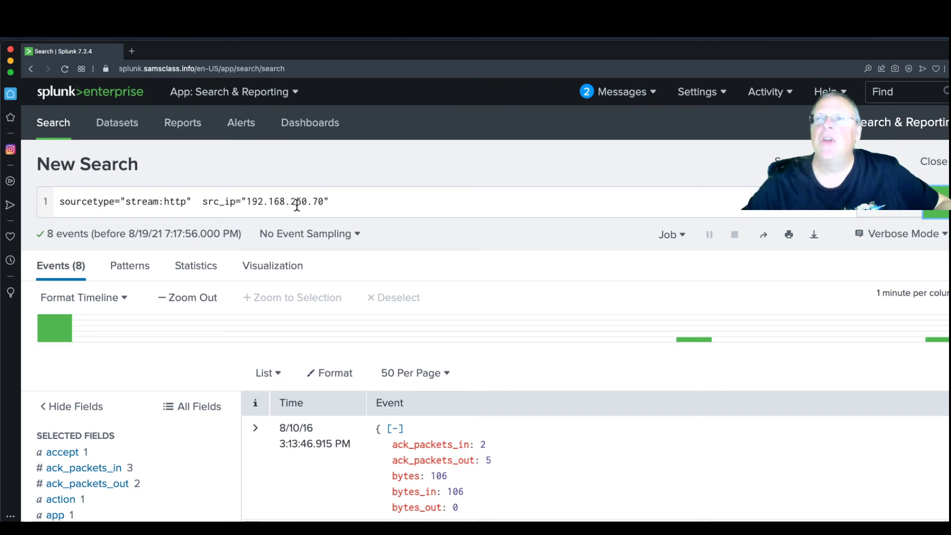
# - Examine the first event's request, site and src_headers fields, highlighting the site value and the host name
pyautogui.scroll(-10, 664, 294)
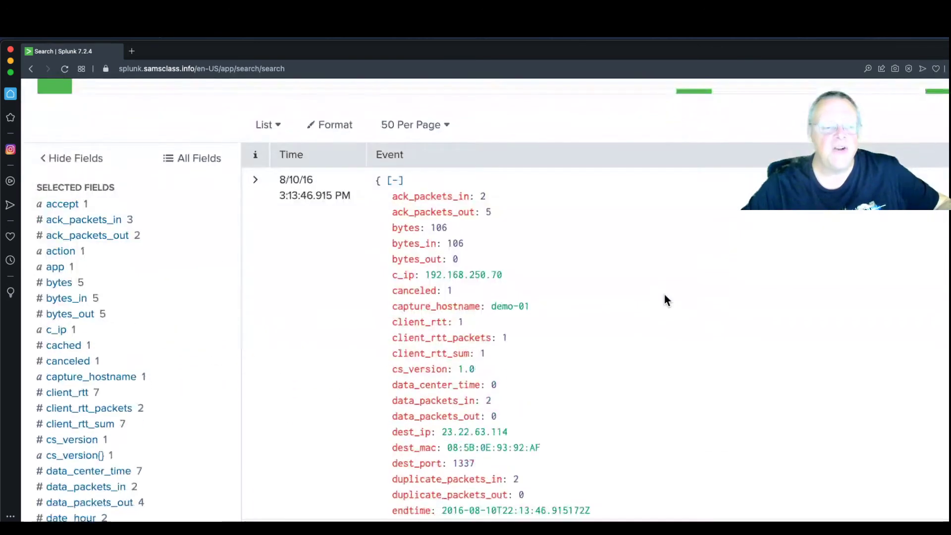
pyautogui.scroll(-5, 665, 296)
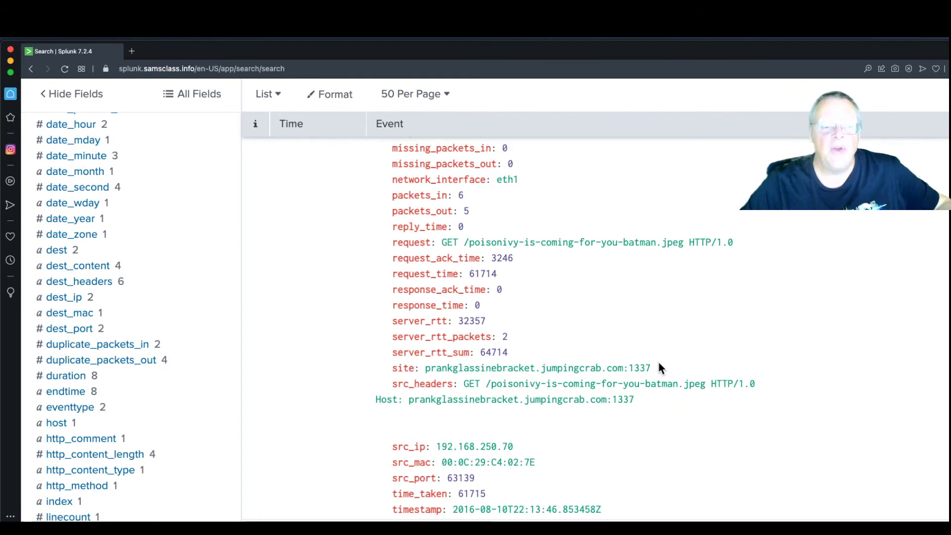
pyautogui.moveTo(652, 367); pyautogui.dragTo(424, 367)
pyautogui.click(678, 375)
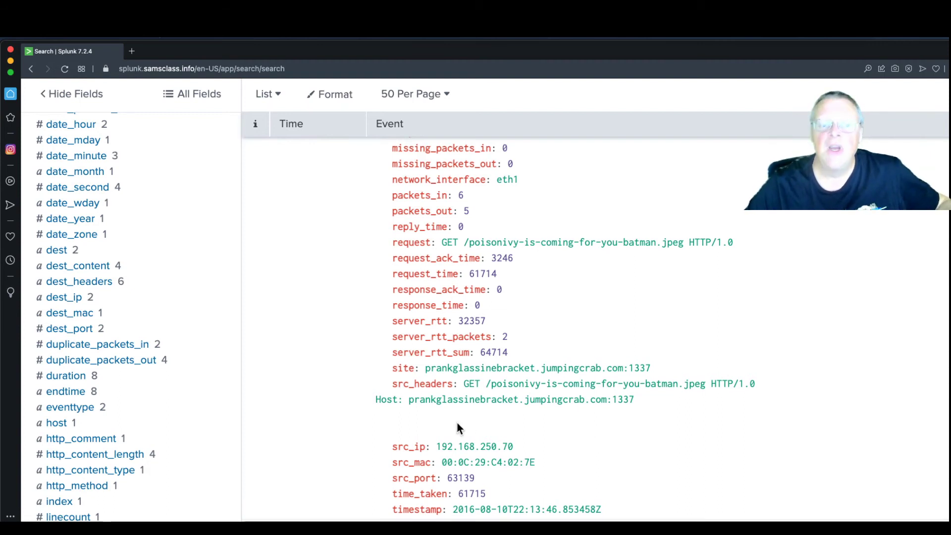
pyautogui.moveTo(415, 401); pyautogui.dragTo(605, 405)
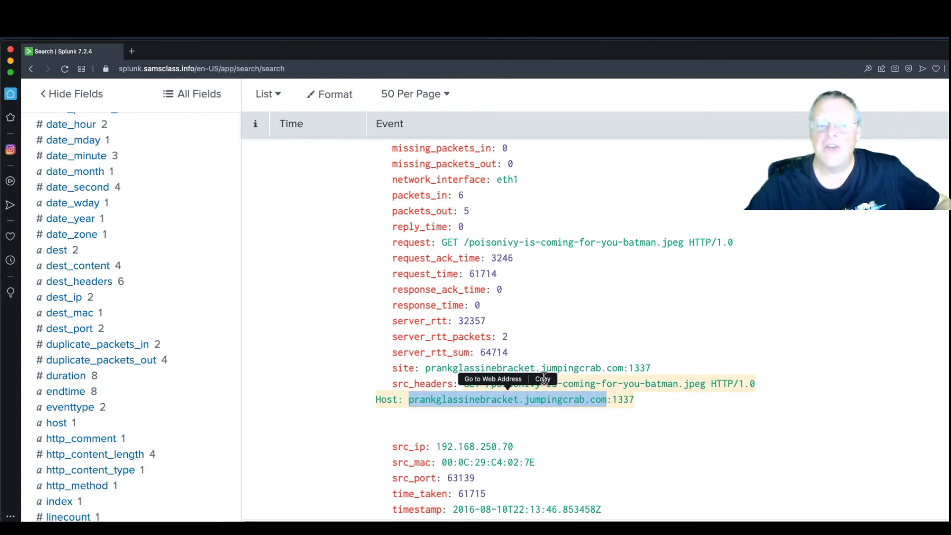
pyautogui.click(537, 436)
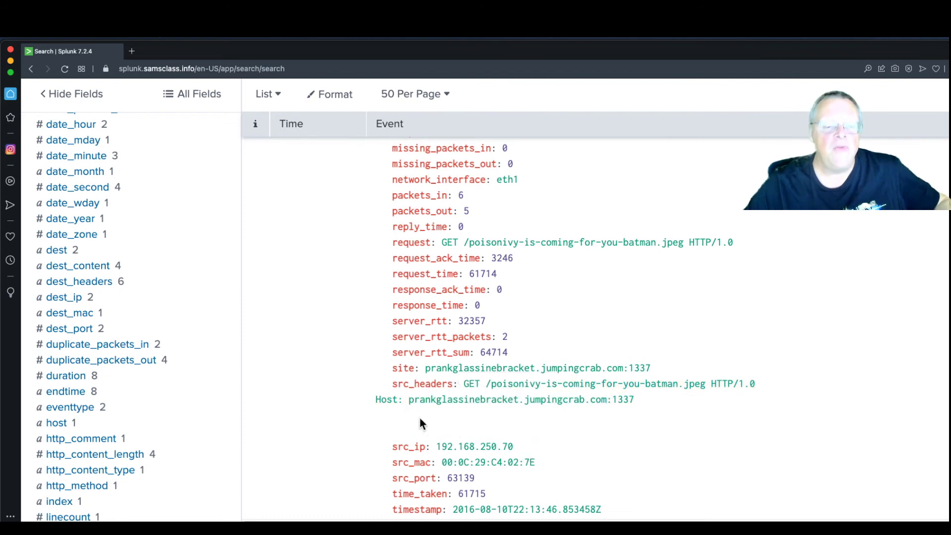
# - Copy the host name prankglassinebracket.jumpingcrab.com from the event's src_headers, without the port number
pyautogui.moveTo(408, 399); pyautogui.dragTo(604, 405)
pyautogui.rightClick(580, 402)
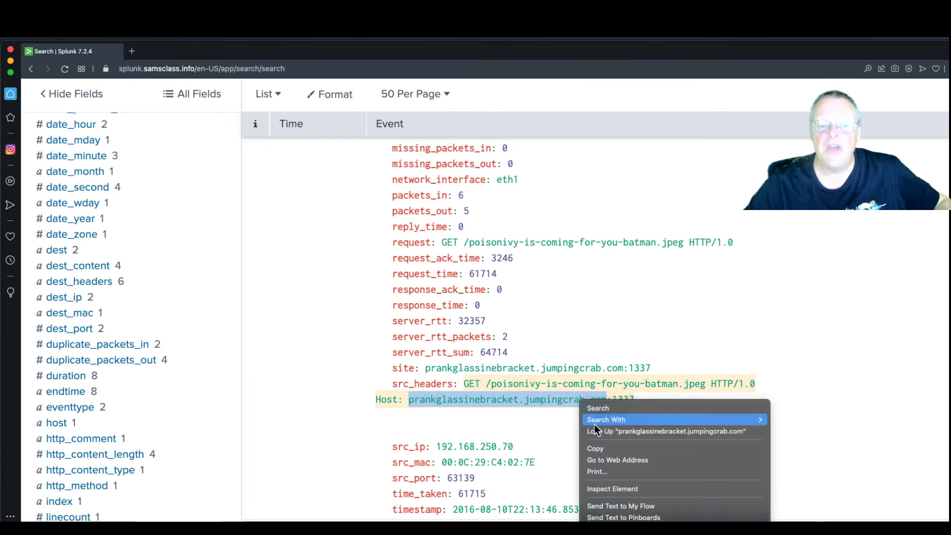
pyautogui.click(606, 447)
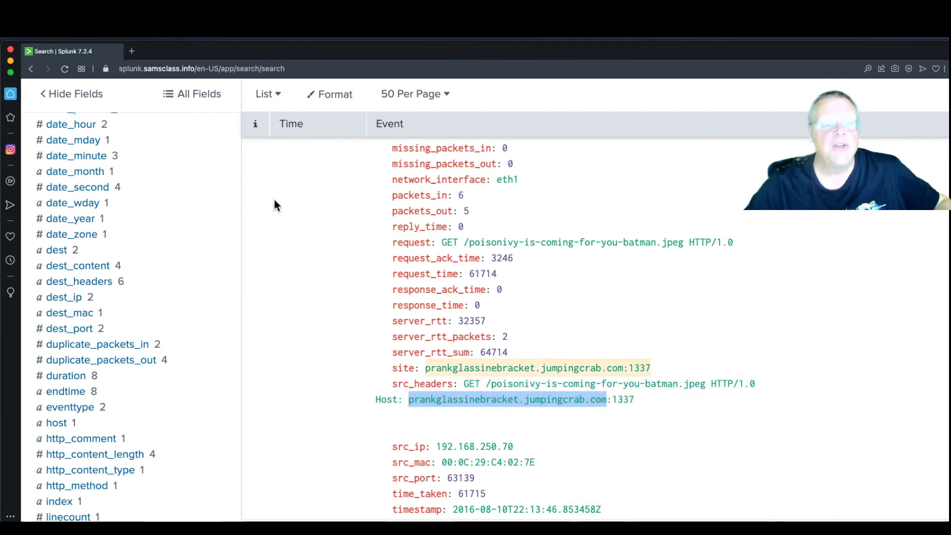
# - Open google.com in a new browser tab
pyautogui.click(132, 51)
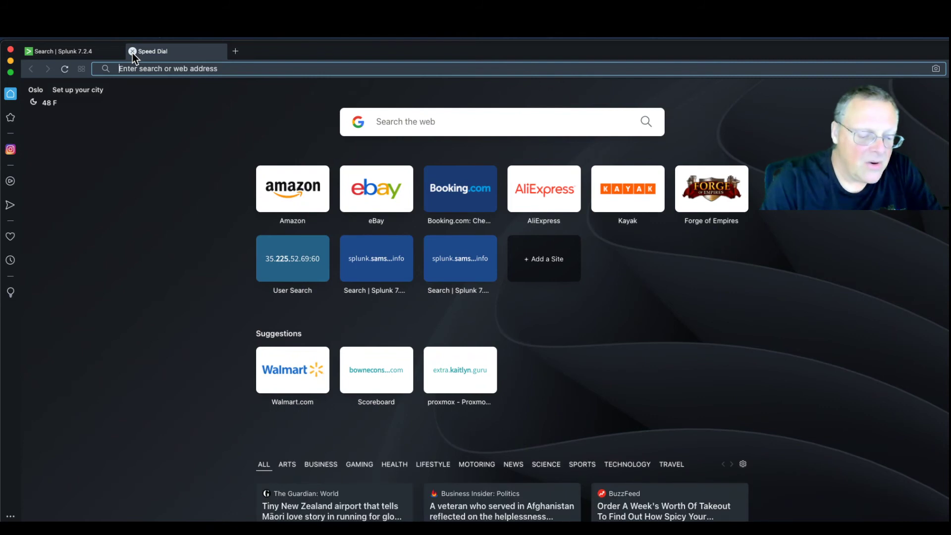
pyautogui.write('google.com')
pyautogui.press('Return')
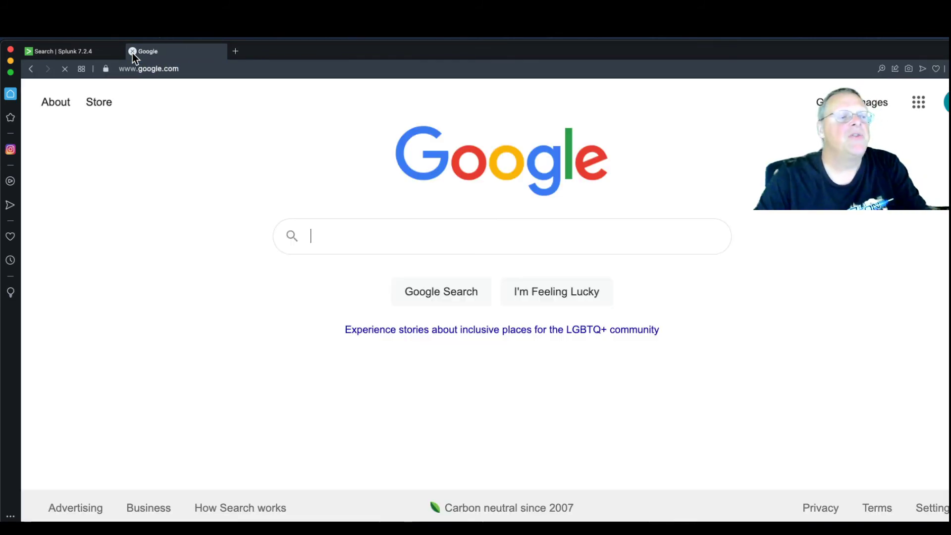
# - Copy the destination IP 23.22.63.114 from the first Splunk event and search Google for it
pyautogui.click(95, 55)
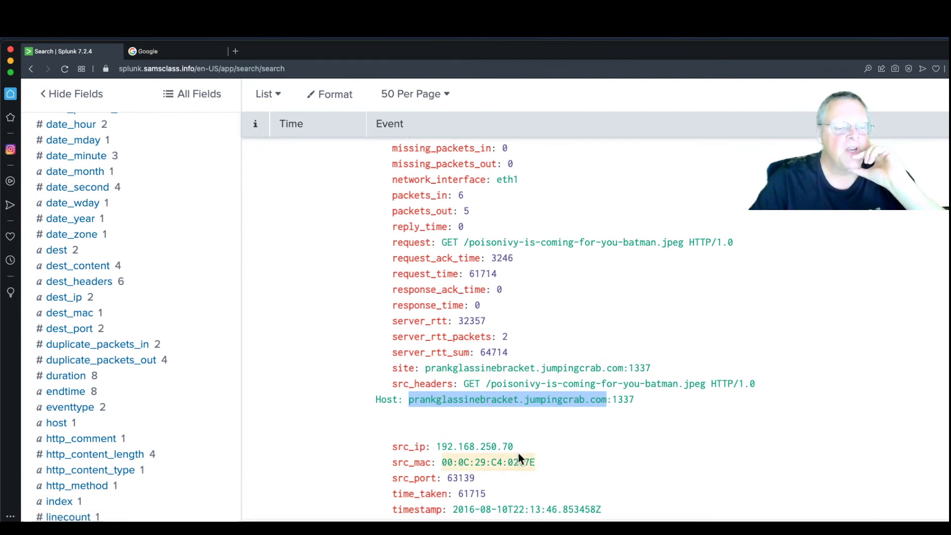
pyautogui.scroll(5, 549, 328)
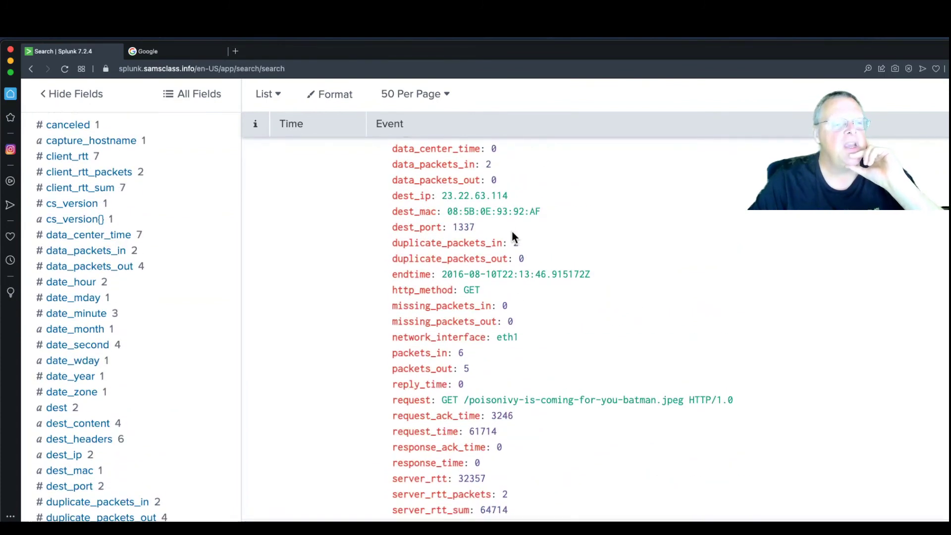
pyautogui.moveTo(510, 195); pyautogui.dragTo(442, 195)
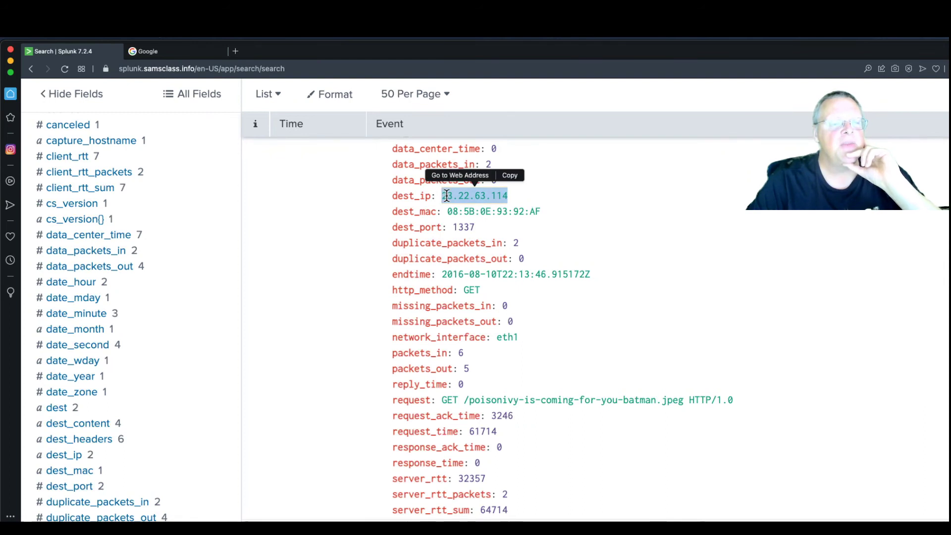
pyautogui.rightClick(448, 194)
pyautogui.click(462, 244)
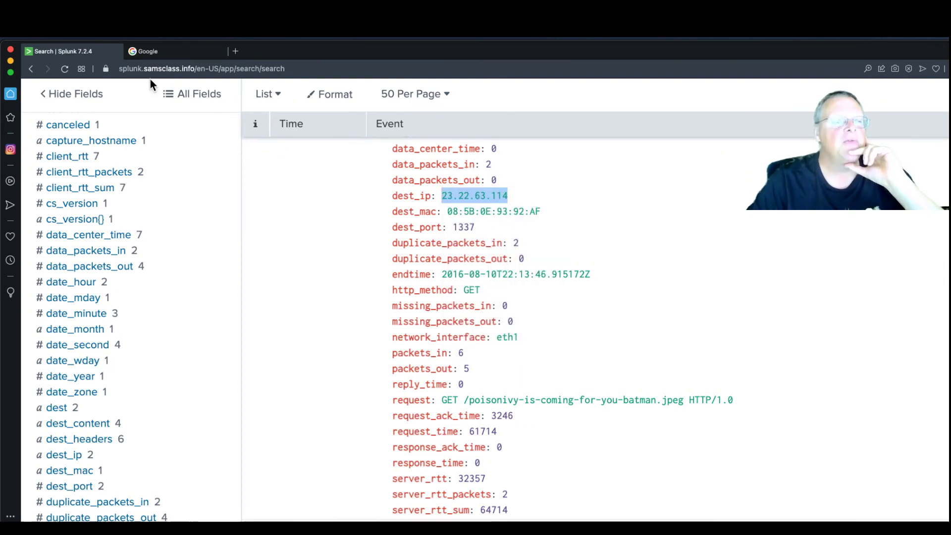
pyautogui.click(158, 54)
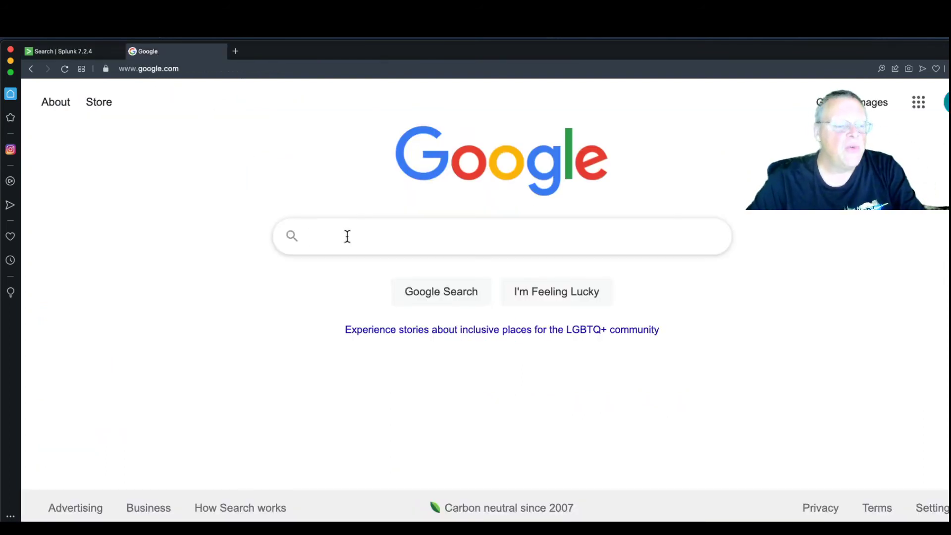
pyautogui.press('super+v')
pyautogui.press('Return')
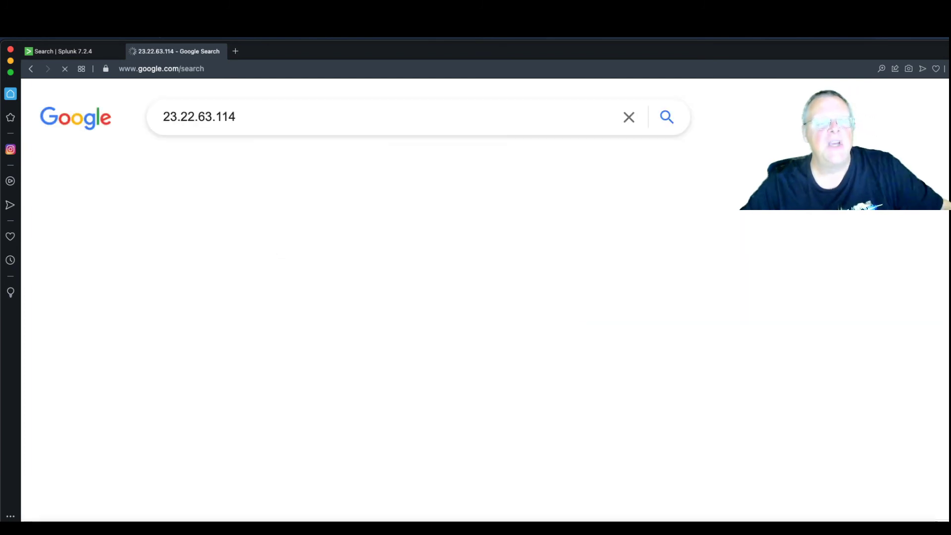
# - Open the AlienVault Open Threat Exchange and Threatcrowd results for 23.22.63.114 in new tabs
pyautogui.rightClick(504, 254)
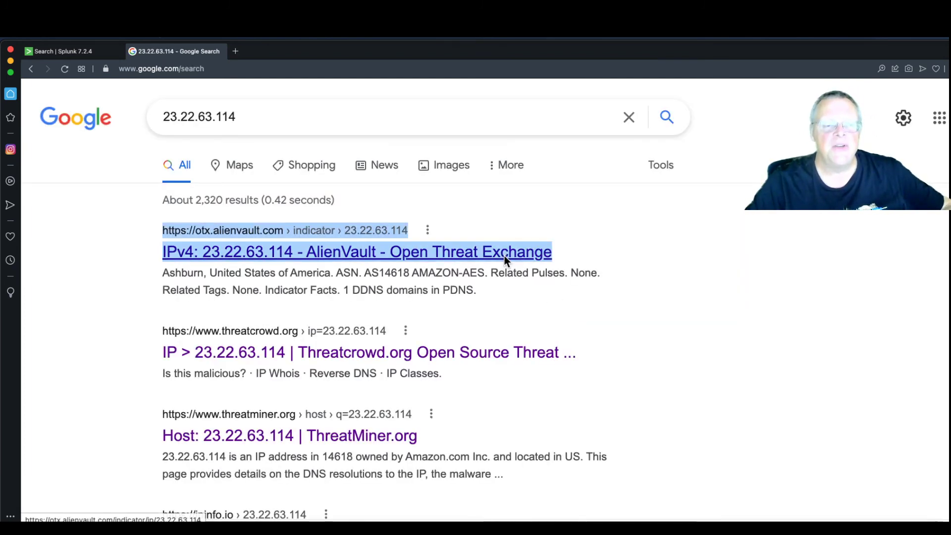
pyautogui.click(506, 258)
pyautogui.rightClick(456, 351)
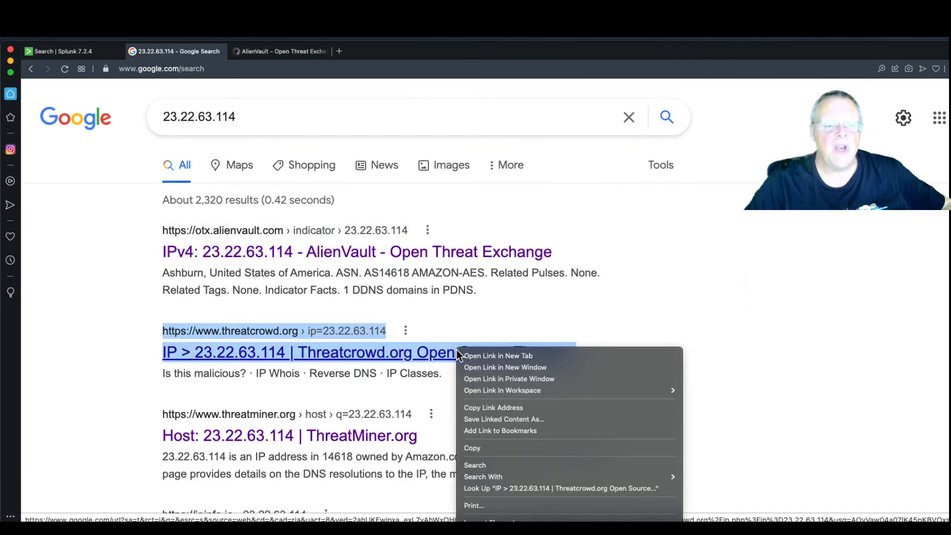
pyautogui.click(460, 356)
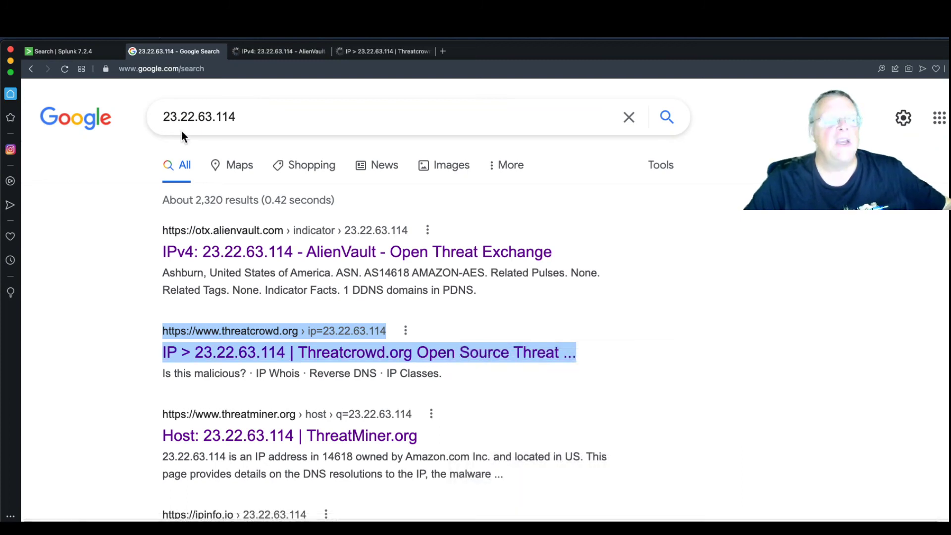
# - Examine the analysis overview, passive DNS and associated URLs for 23.22.63.114 on the AlienVault page
pyautogui.click(275, 54)
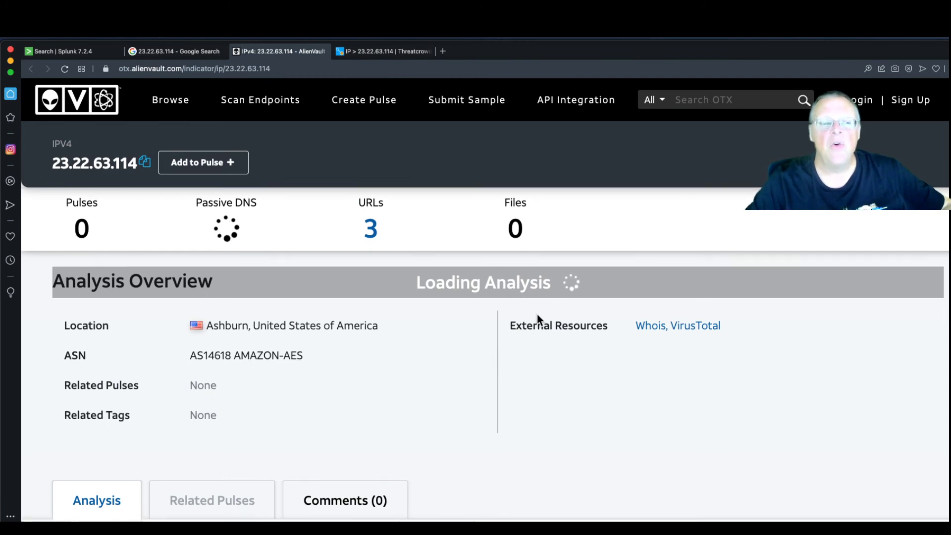
pyautogui.scroll(-5, 537, 314)
pyautogui.scroll(-2, 537, 314)
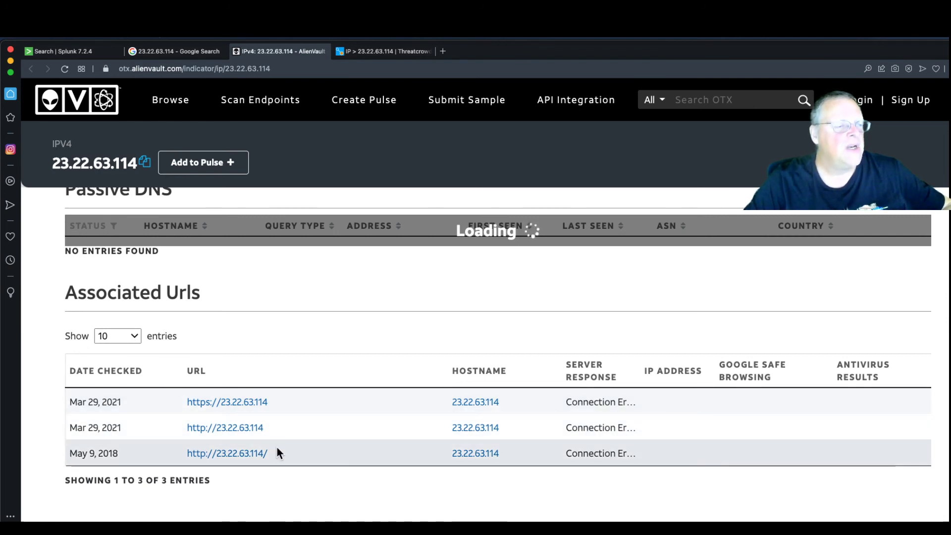
pyautogui.scroll(10, 304, 196)
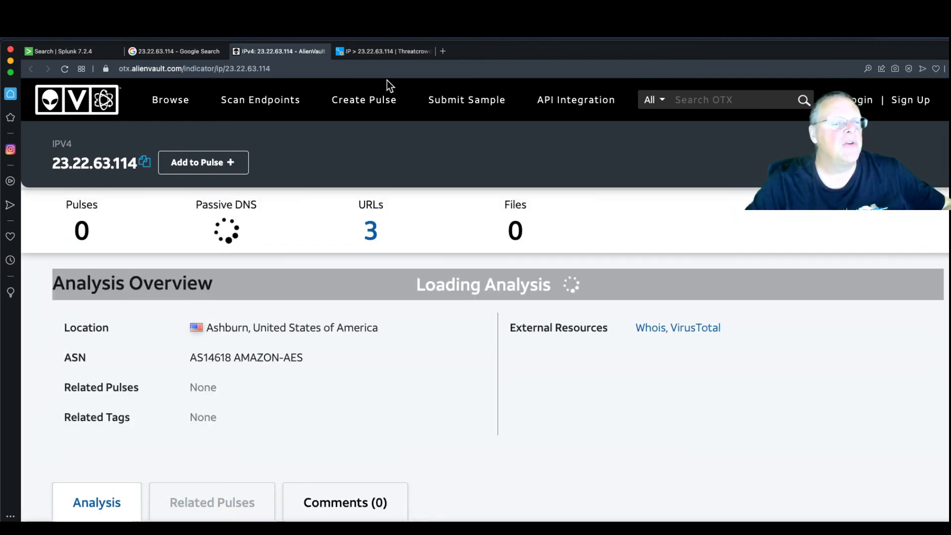
# - Examine the malicious vote, IP Whois and reverse DNS domains for 23.22.63.114 on the Threatcrowd page
pyautogui.click(389, 54)
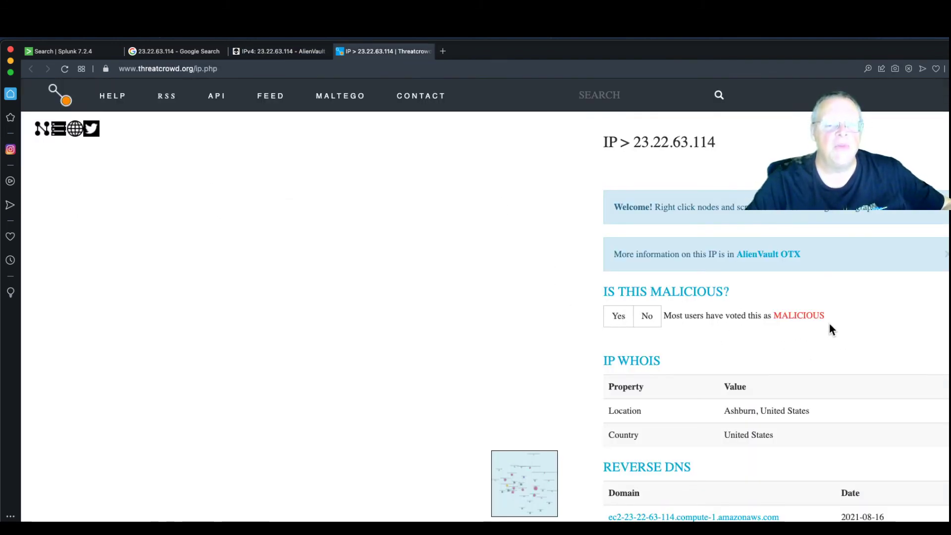
pyautogui.scroll(-4, 830, 325)
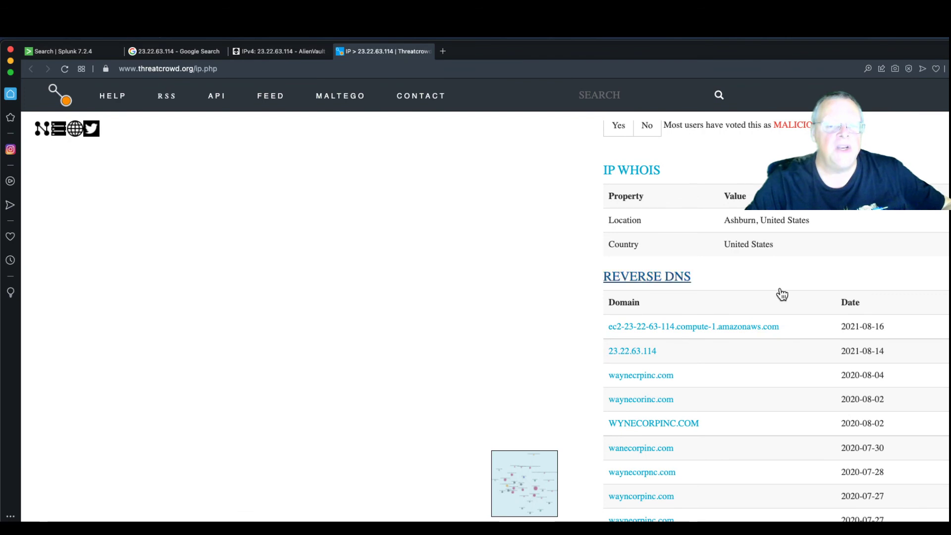
pyautogui.scroll(-2, 781, 292)
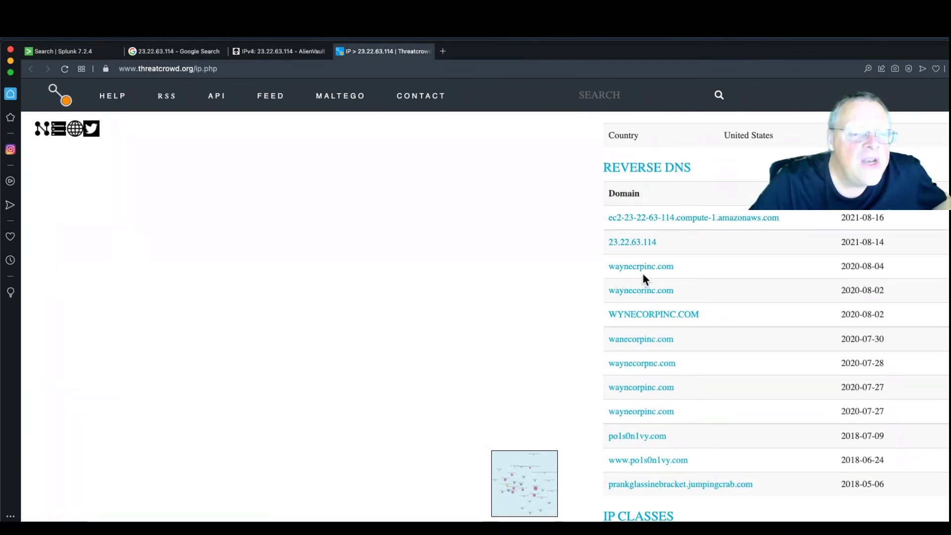
pyautogui.scroll(-4, 693, 377)
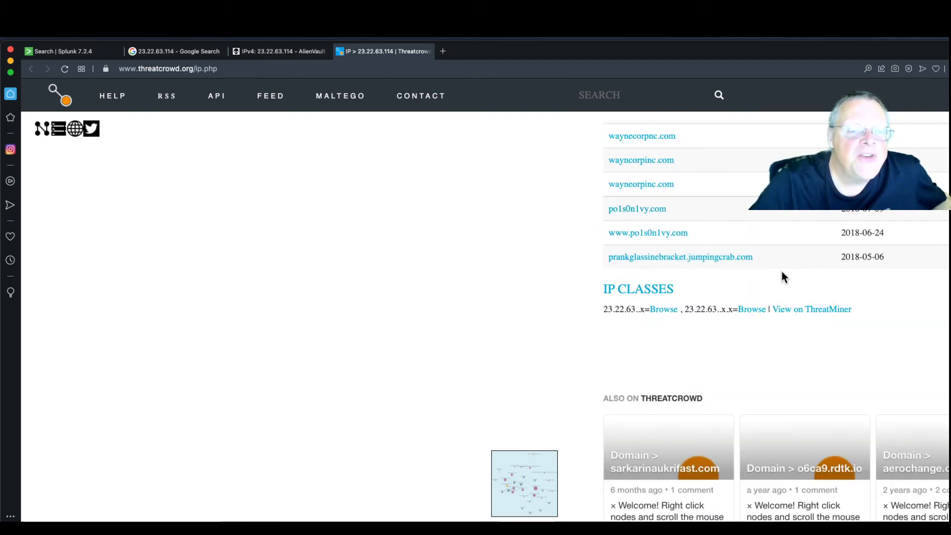
pyautogui.scroll(1, 763, 268)
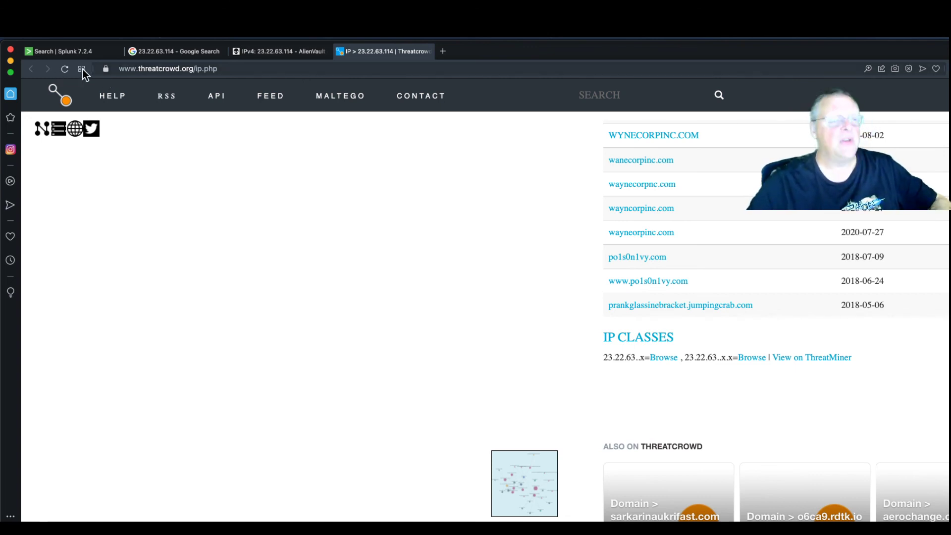
# - Switch back to the Boss of the SOC v1 instructions showing the Level 1: Finding Attack Servers challenges
pyautogui.press('super+Tab')
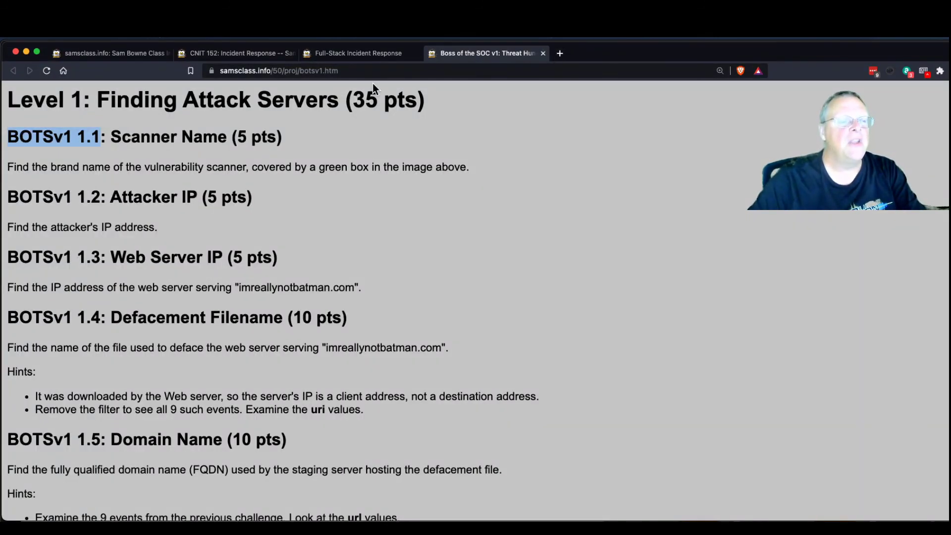
pyautogui.click(561, 54)
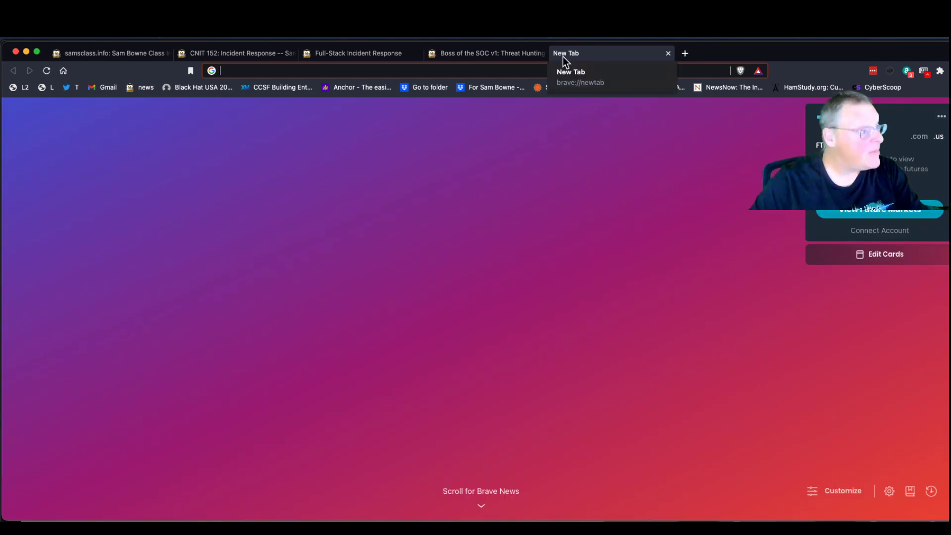
pyautogui.click(669, 54)
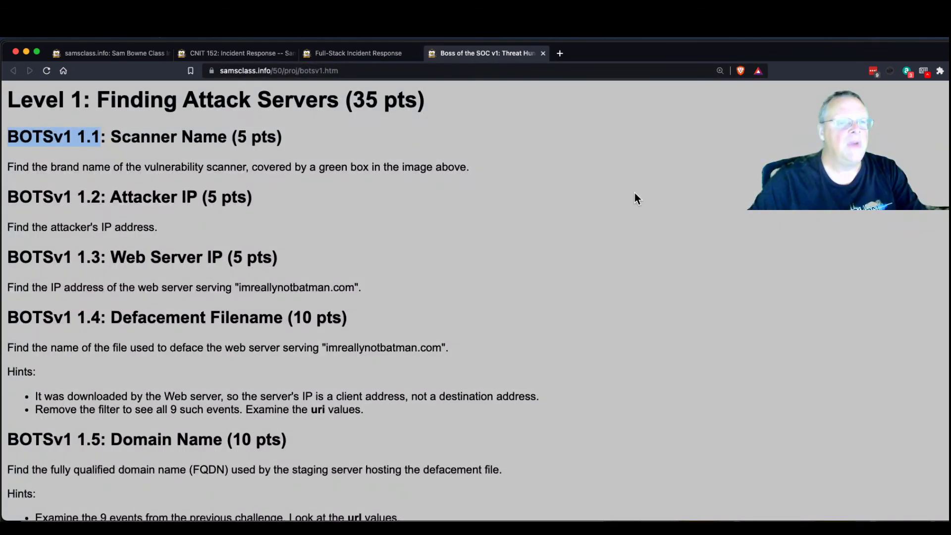